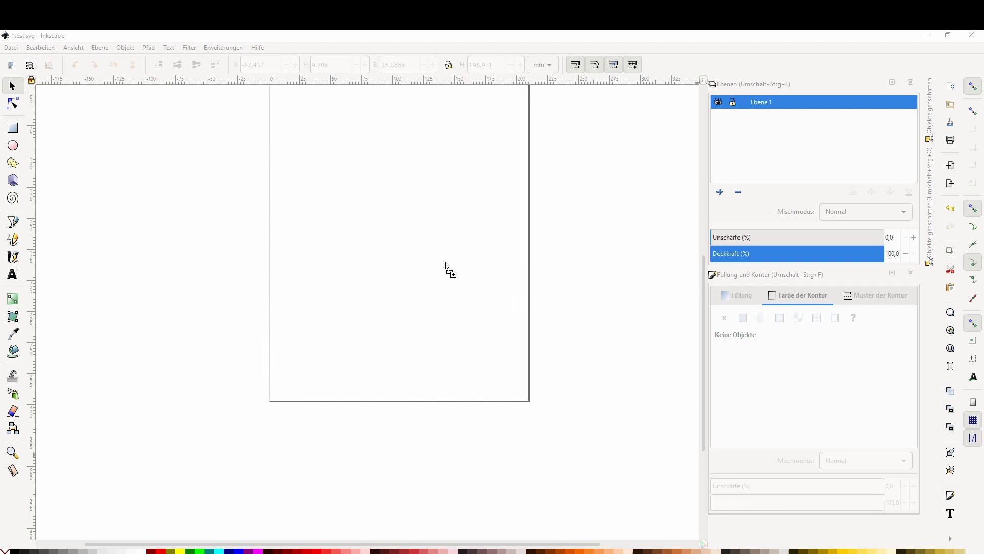
Import the JPEG photo as an embedded image with smoothed rendering and scale it to about 242 by 136 mm
left_click_drag(447, 265, 446, 264)
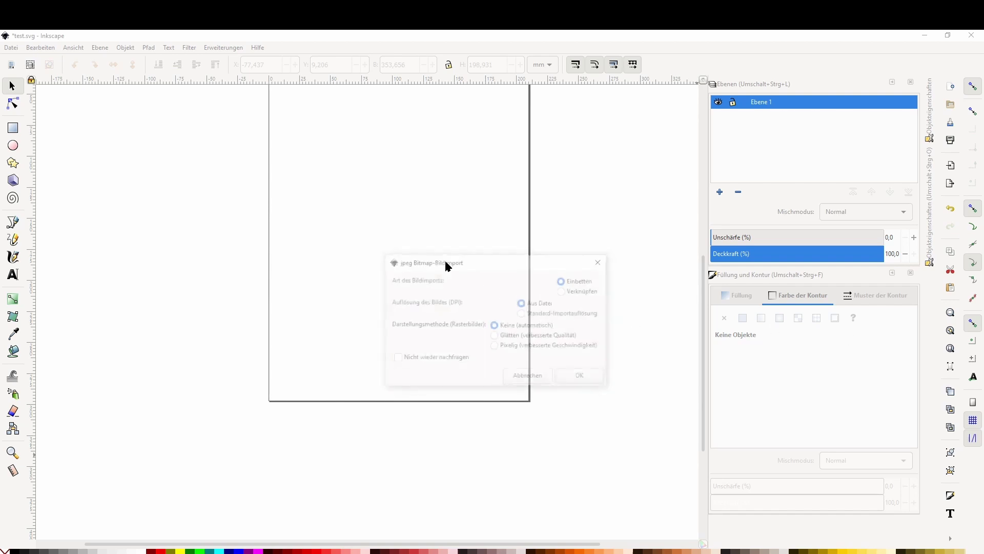
left_click(495, 336)
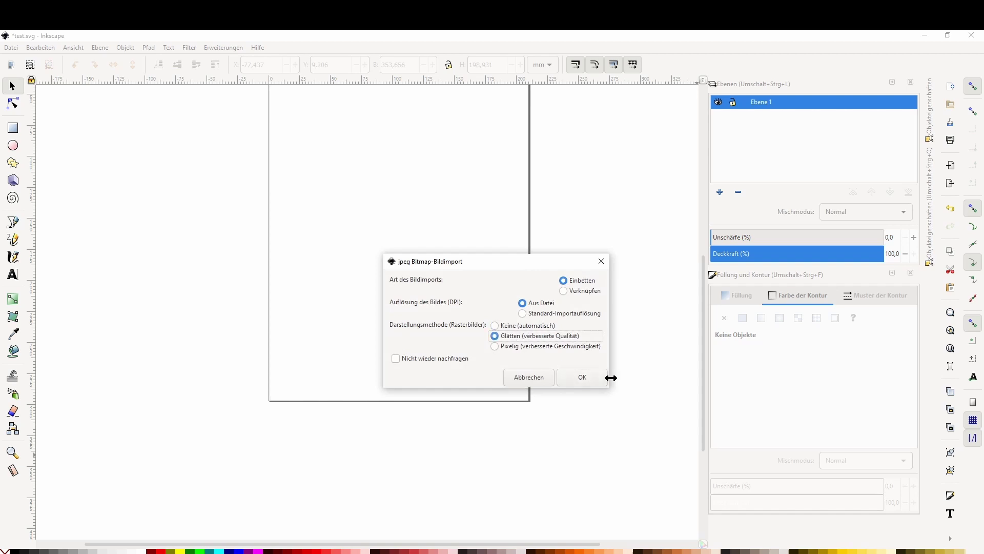
left_click(581, 379)
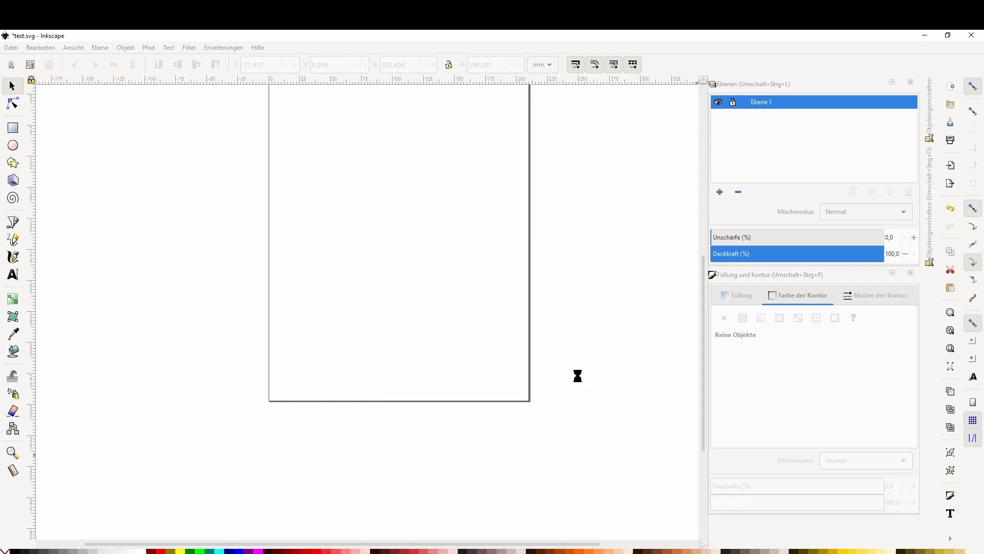
scroll(510, 340, "down", 6)
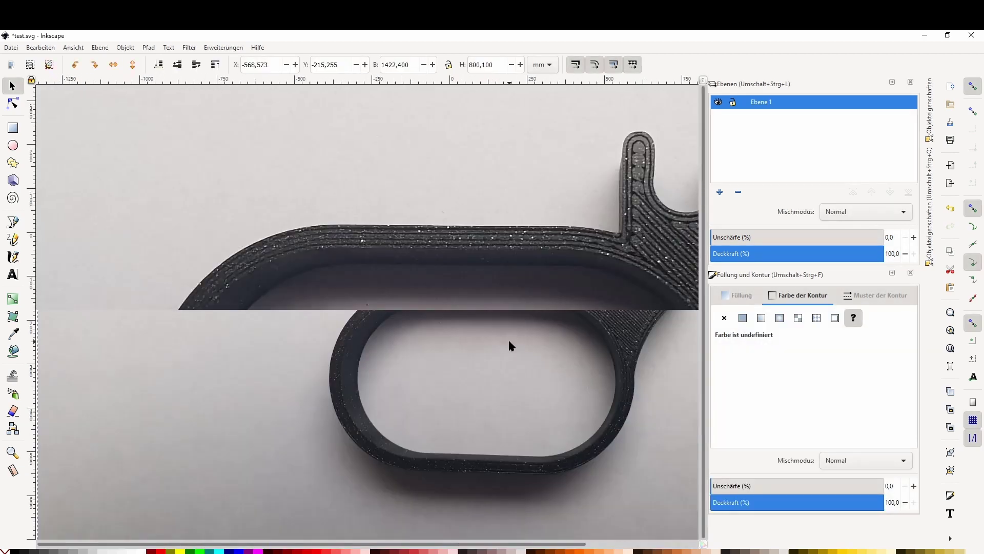
left_click_drag(657, 419, 485, 305)
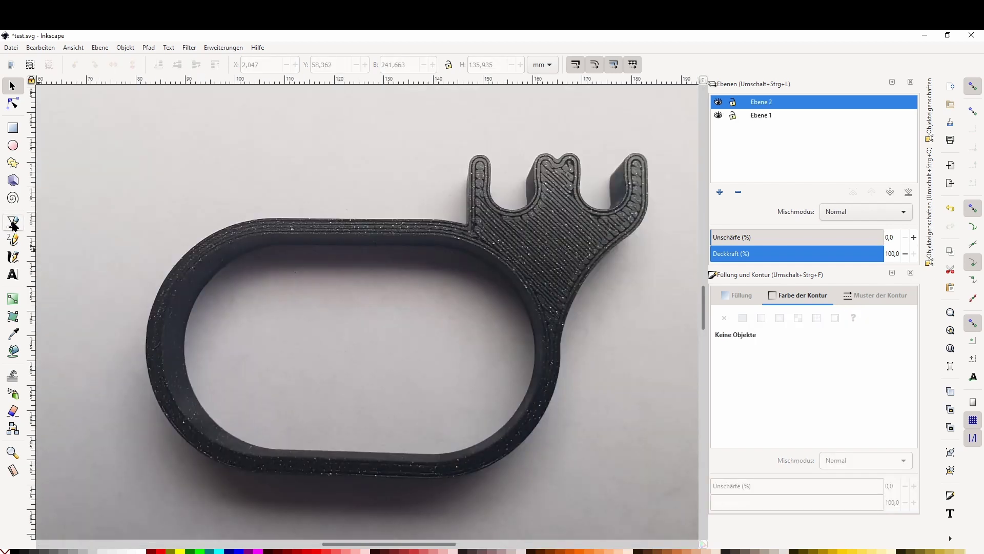
Draw a closed four-node Bézier path around the ring's inner opening on layer Ebene 2, about 77 by 46 mm
left_click(13, 223)
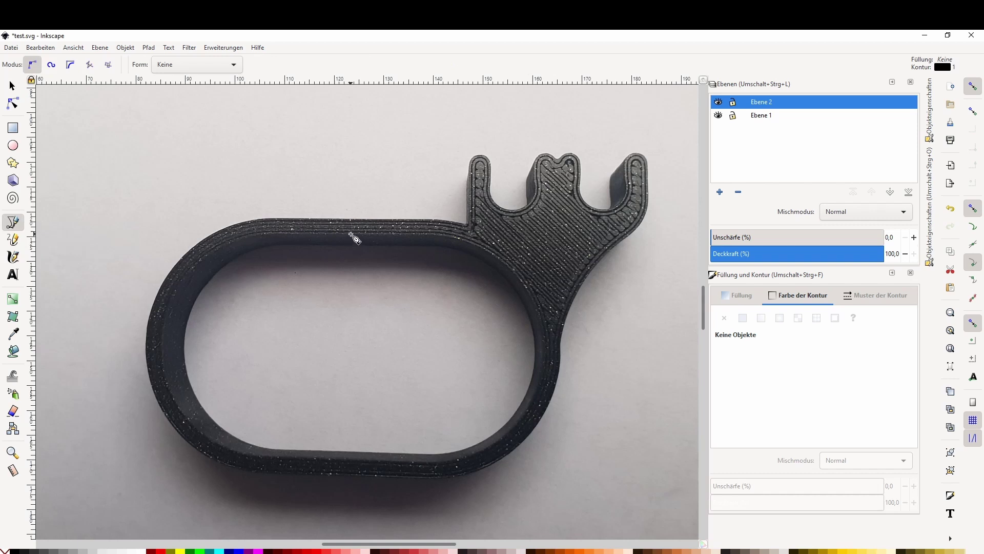
left_click(353, 236)
scroll(172, 333, "up", 3)
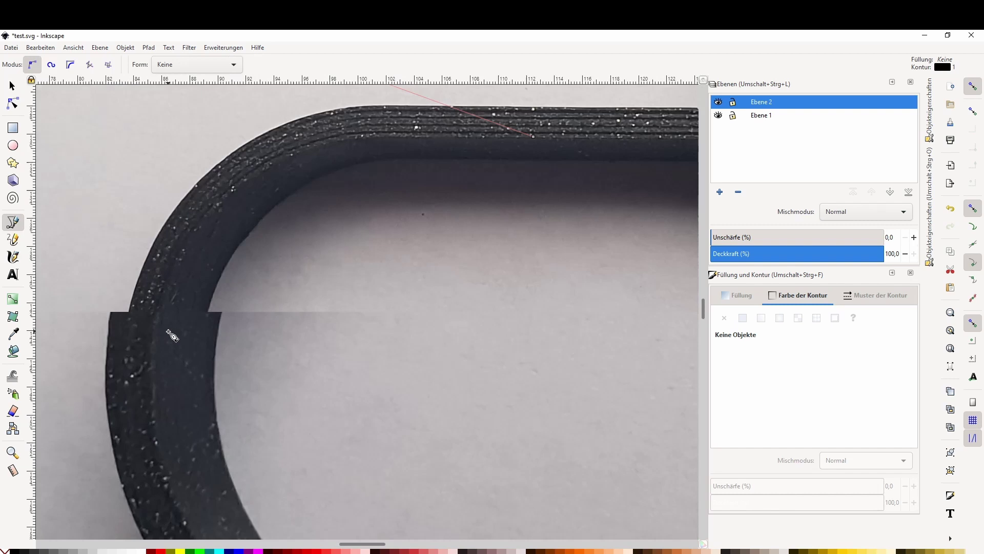
left_click(154, 339)
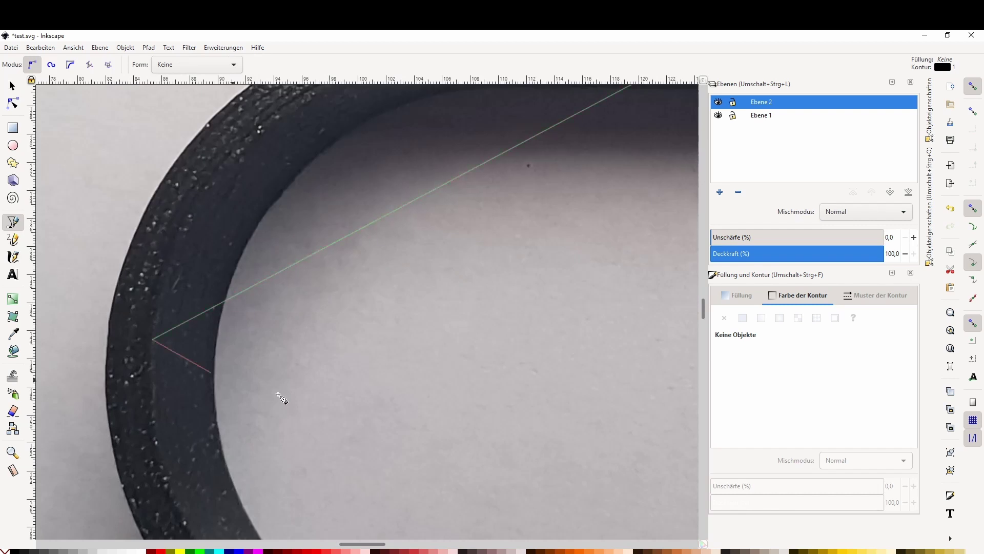
scroll(380, 416, "down", 4)
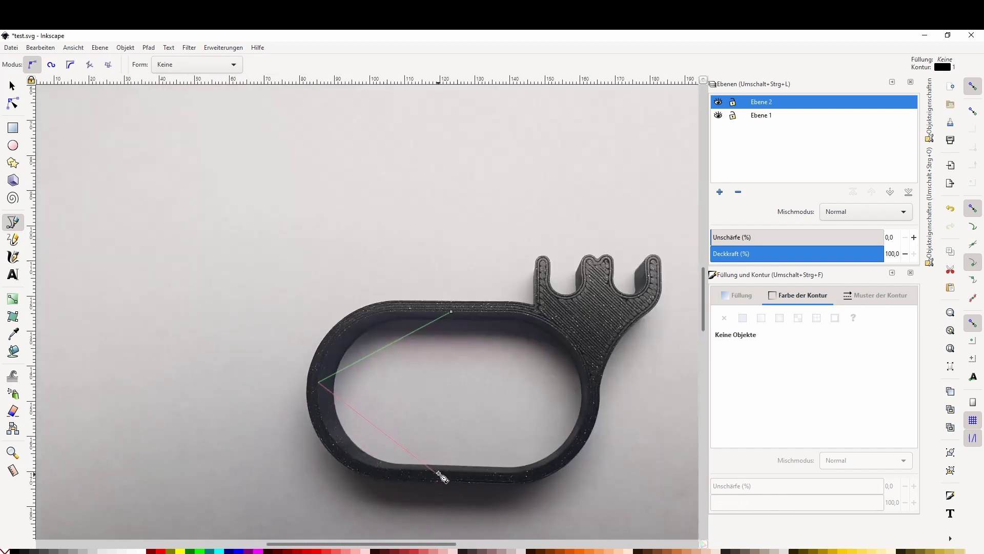
scroll(450, 464, "up", 2)
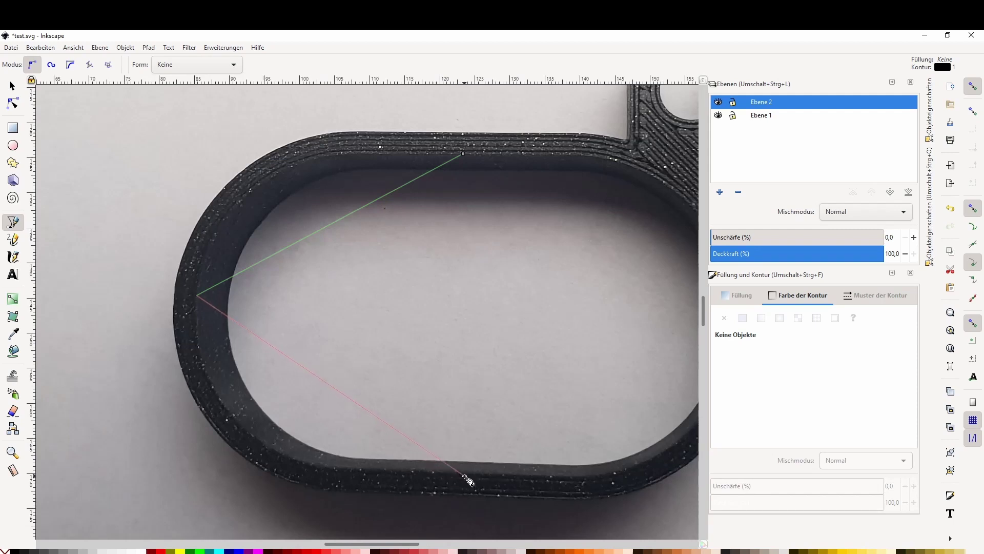
left_click(466, 473)
scroll(513, 422, "right", 5)
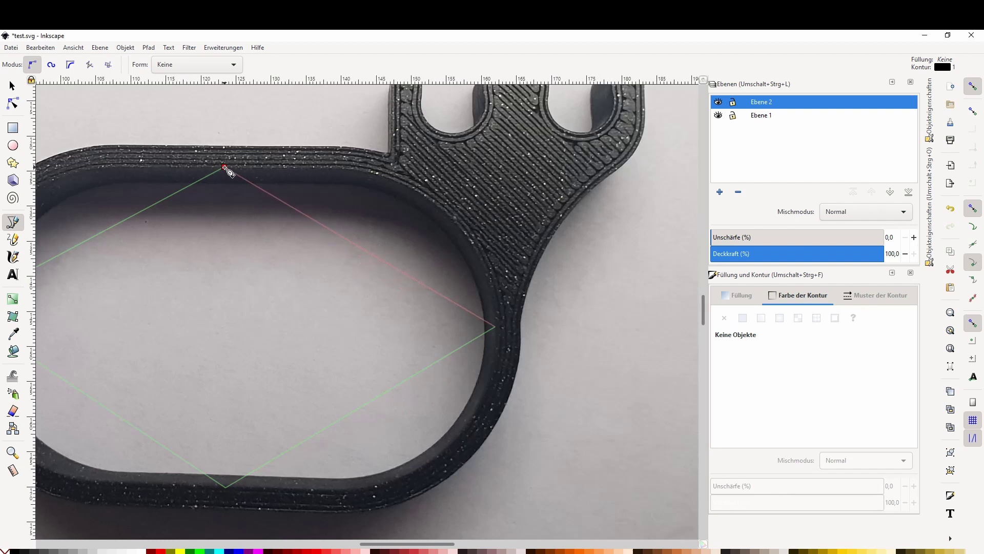
left_click(225, 167)
Colour the four-node path's stroke pure red (ff0000ff)
key("s")
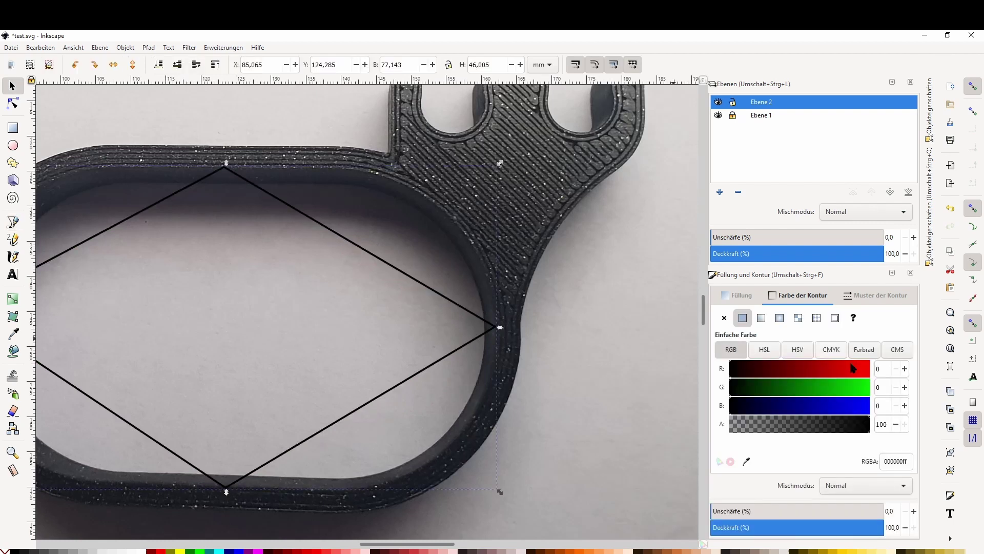
left_click_drag(853, 368, 891, 367)
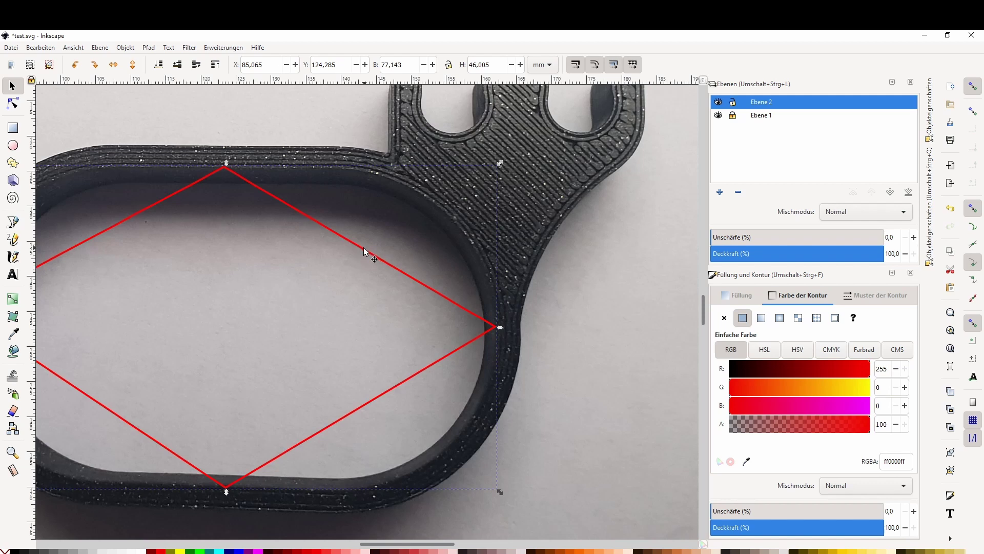
key("ctrl+z")
Bend the red path's upper-right and lower-right segments to follow the ring's inner edge
left_click(13, 104)
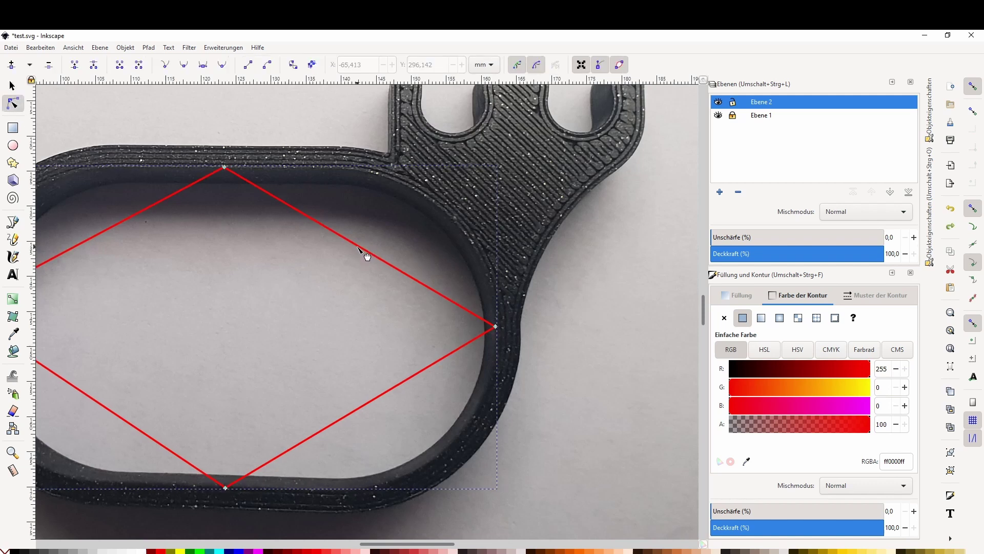
left_click_drag(360, 243, 418, 194)
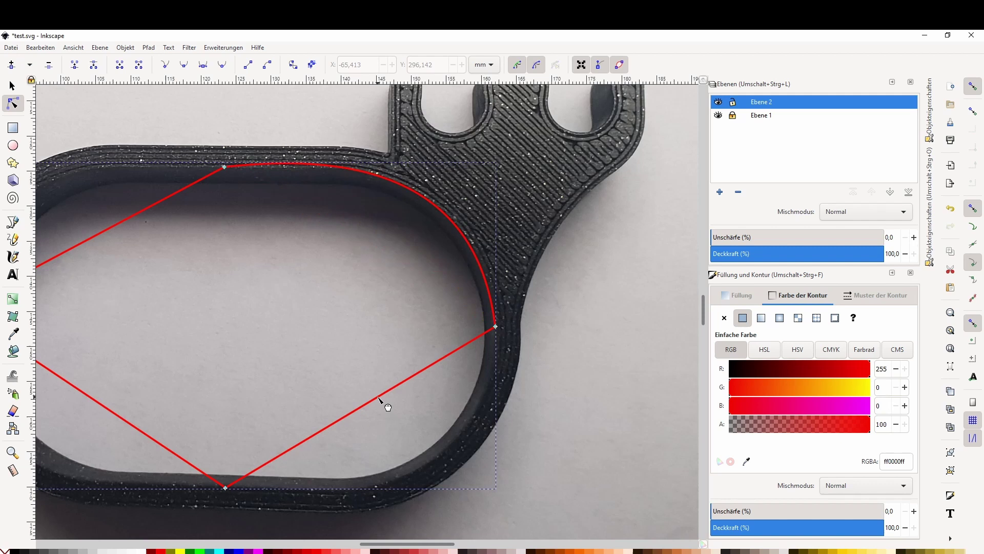
left_click_drag(379, 398, 417, 467)
Refine the red path's lower-right curve and shift its added node to about X 159.7, Y 157.9 mm
scroll(412, 483, "up", 2)
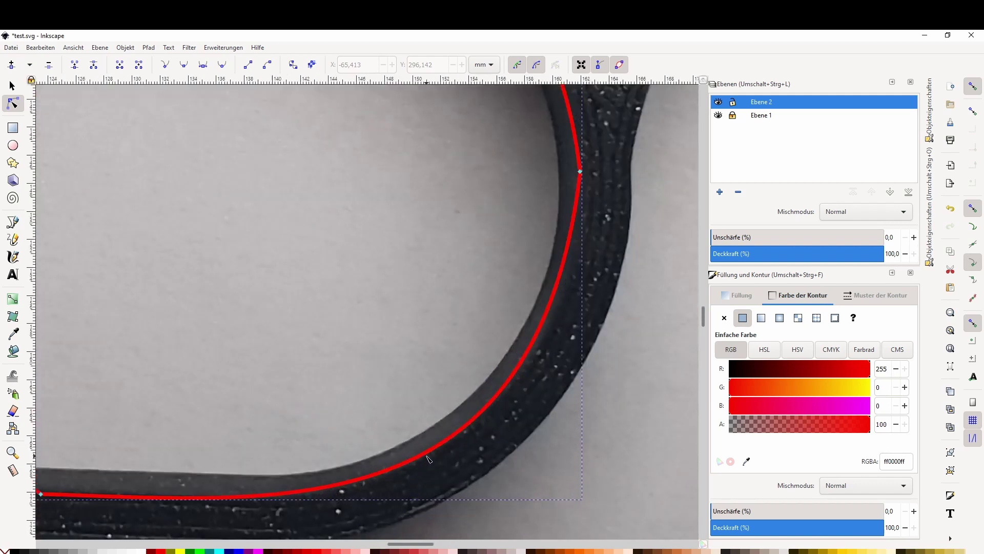
left_click_drag(424, 460, 423, 460)
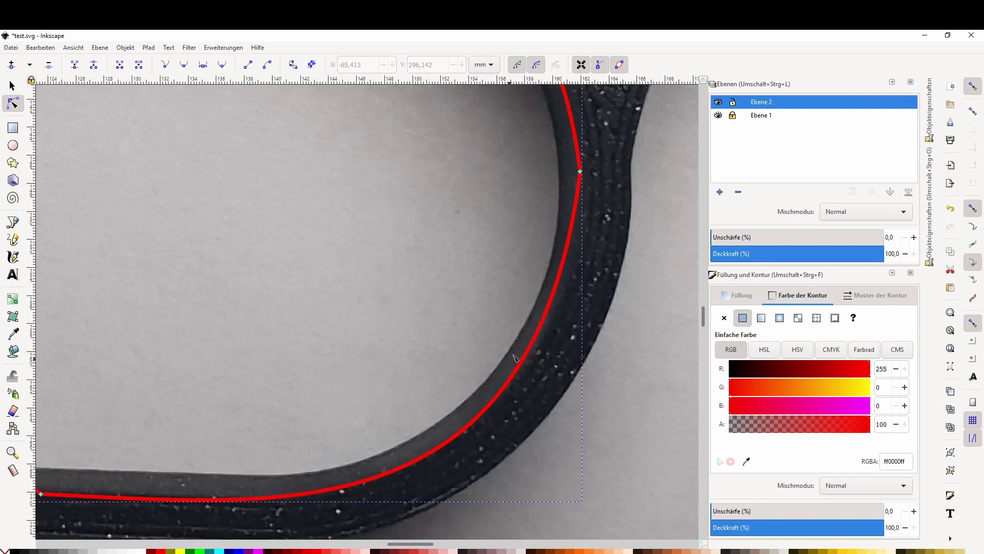
left_click(538, 334)
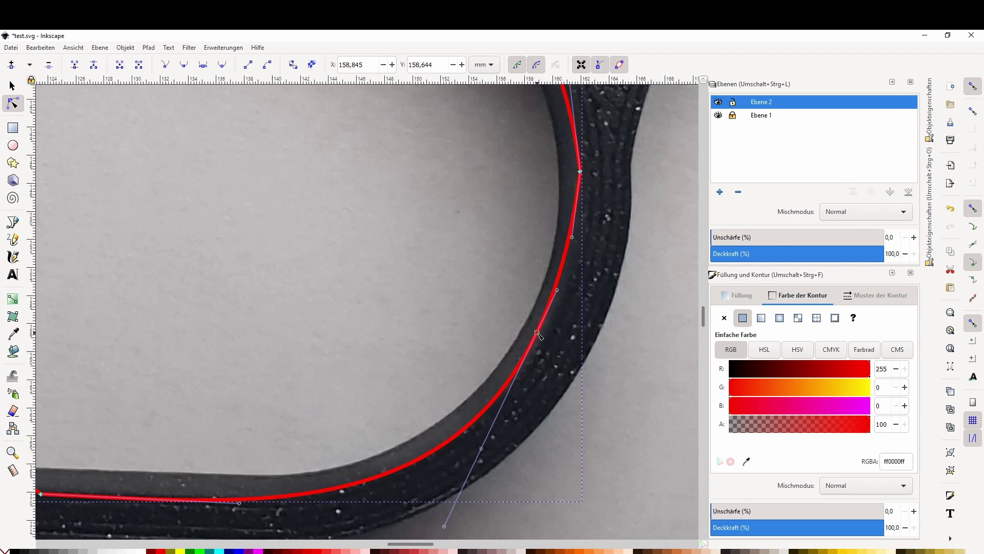
left_click(575, 363)
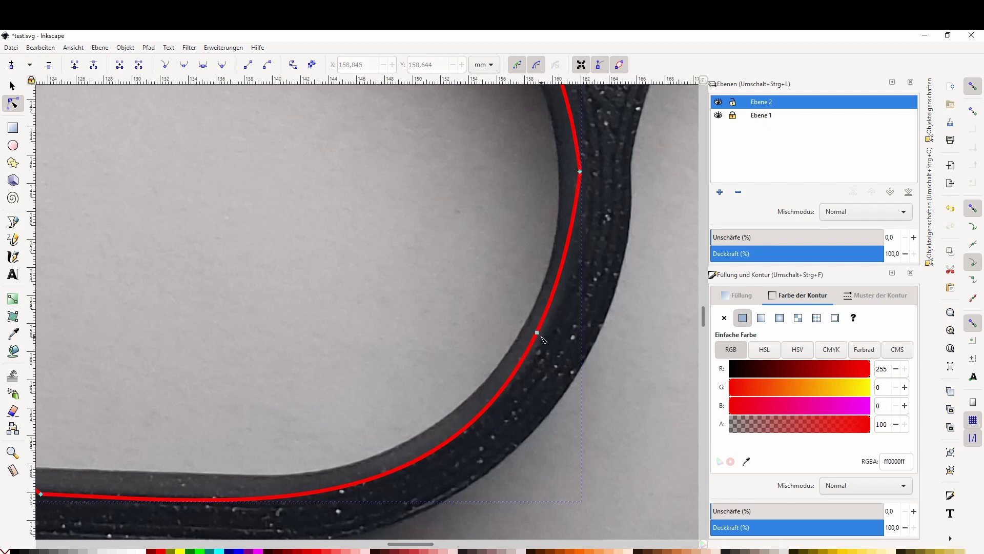
left_click_drag(538, 334, 549, 325)
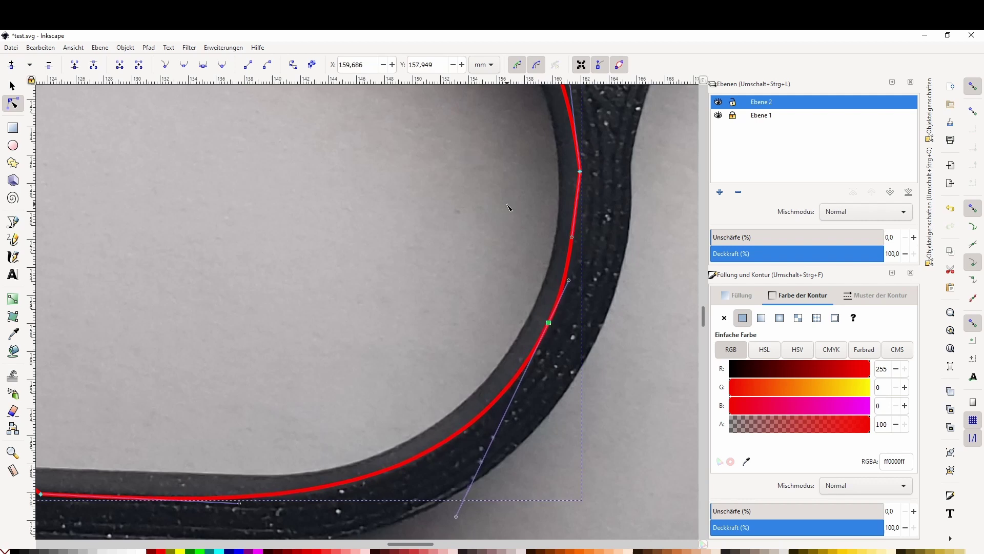
Bend the red path's upper-left segment to follow the ring's inner edge
scroll(509, 207, "up", 12)
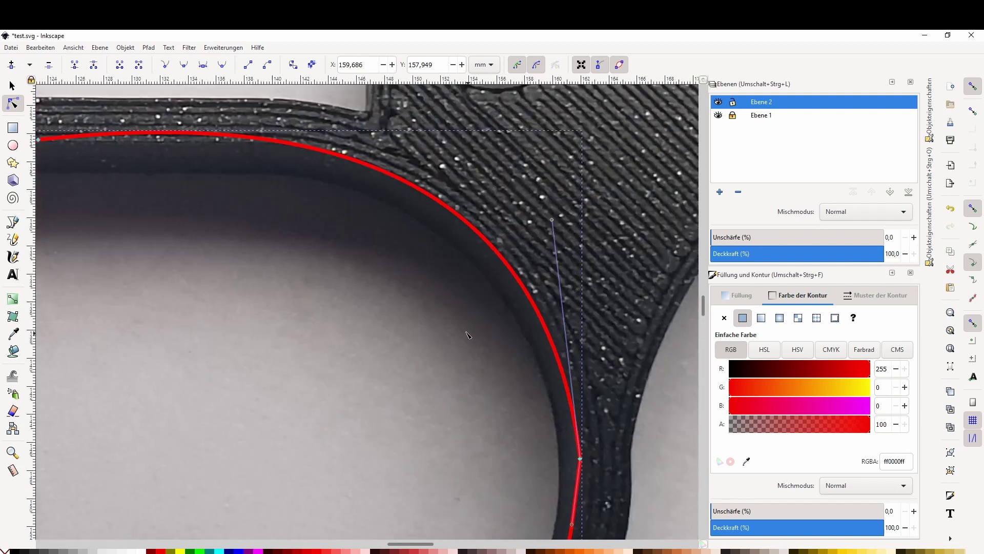
left_click_drag(203, 384, 502, 378)
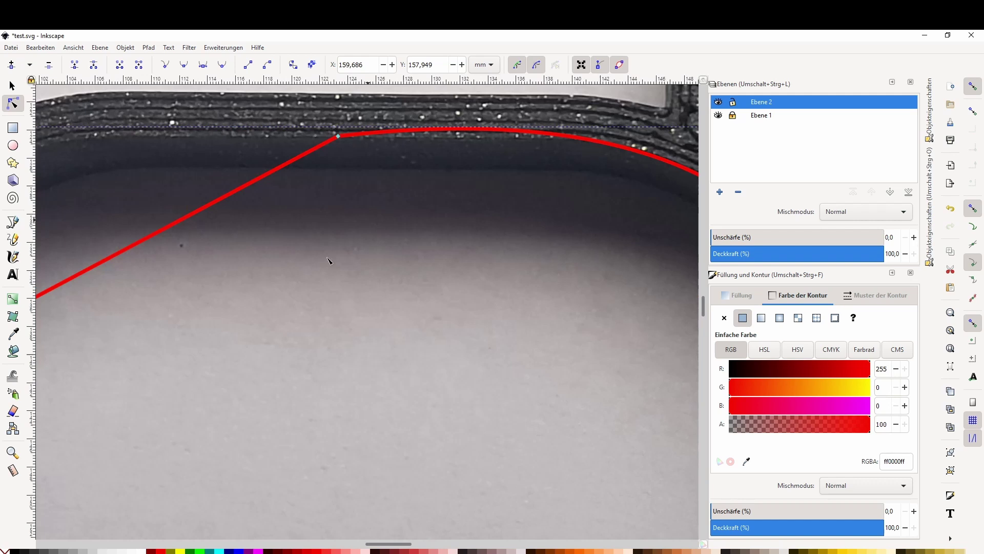
left_click_drag(278, 357, 585, 374)
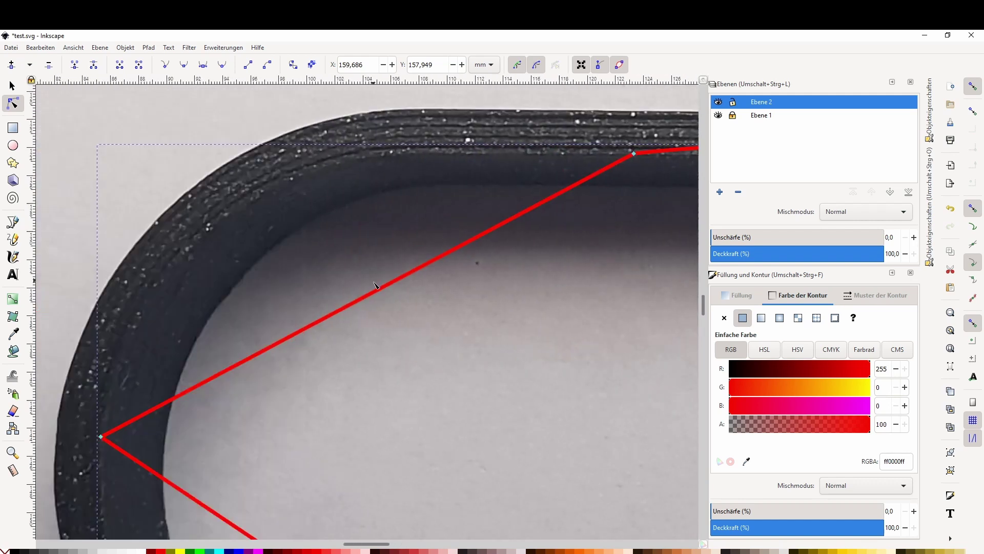
left_click_drag(357, 302, 266, 191)
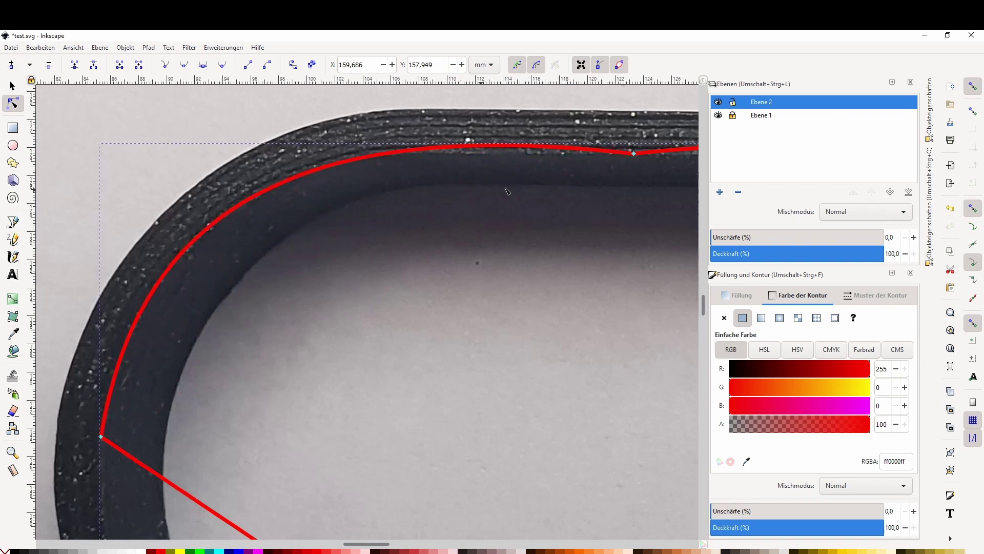
left_click_drag(505, 149, 505, 152)
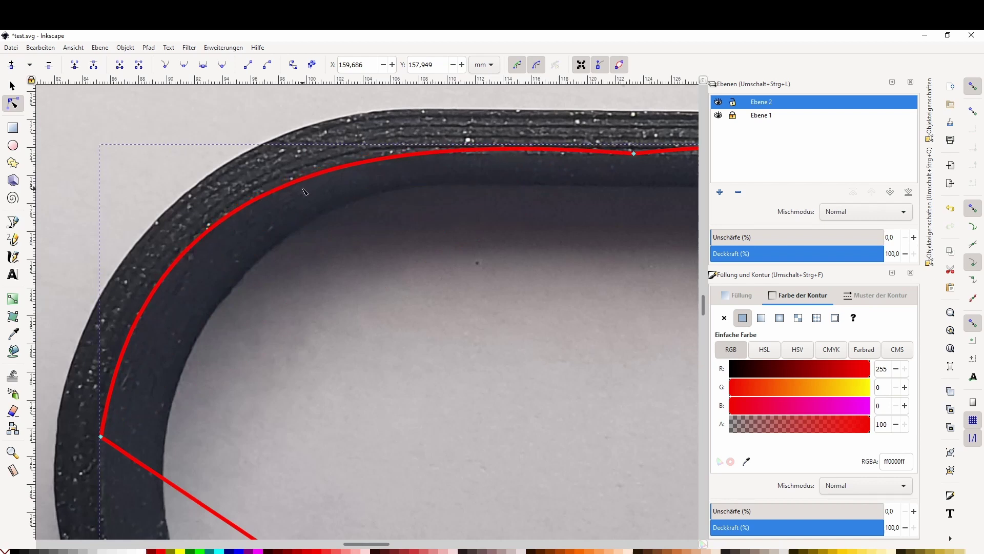
Add nodes to the red path along the upper inner edge and adjust the curve between them
double_click(298, 182)
double_click(493, 149)
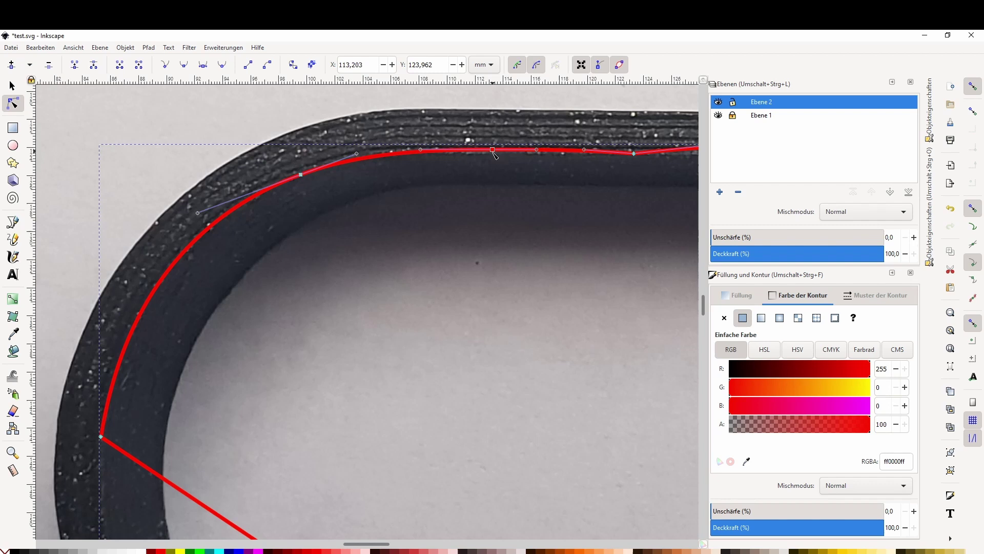
left_click_drag(494, 152, 125, 191)
double_click(435, 190)
left_click_drag(265, 192, 266, 185)
Bend the red path's lower-left segment to follow the ring's inner edge
left_click_drag(557, 534, 329, 286)
scroll(335, 273, "down", 1)
left_click_drag(373, 228, 301, 328)
scroll(591, 373, "up", 2)
left_click_drag(574, 367, 569, 359)
Fine-tune the red path along the ring's lower inner edge and undo the last adjustment
scroll(467, 418, "down", 2)
left_click_drag(467, 418, 208, 405)
scroll(359, 402, "up", 2)
left_click_drag(359, 403, 243, 411)
left_click_drag(466, 343, 815, 302)
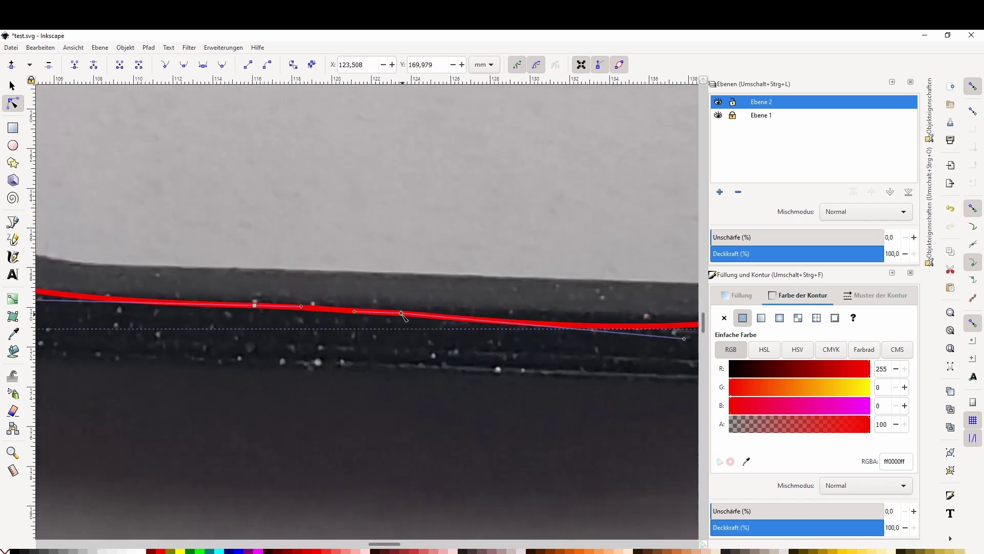
left_click_drag(389, 307, 389, 308)
scroll(431, 345, "down", 2)
key("ctrl+z")
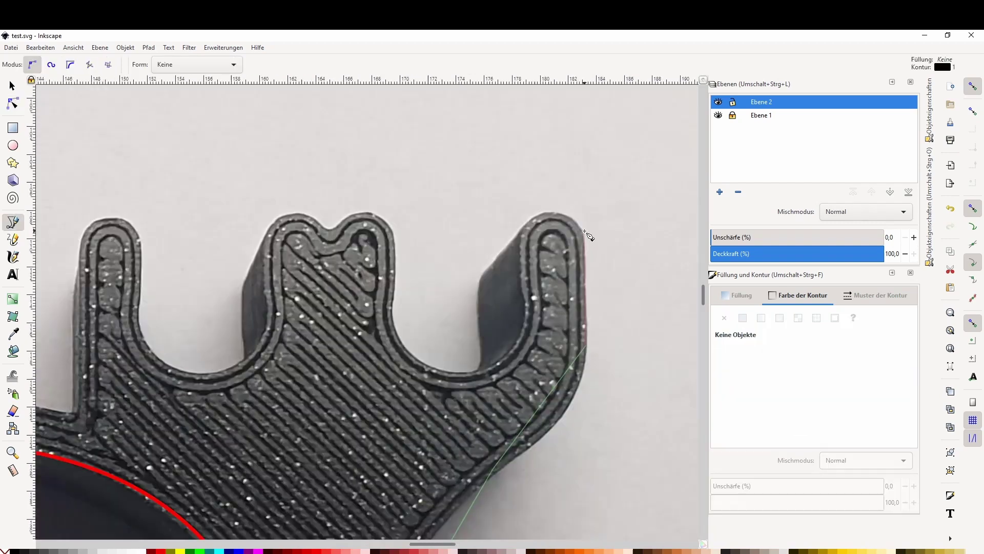
Continue the outer contour path over the right prong and through the right slot to the middle prong
left_click(553, 211)
left_click(524, 239)
left_click(525, 303)
left_click(465, 373)
left_click(393, 308)
left_click(395, 254)
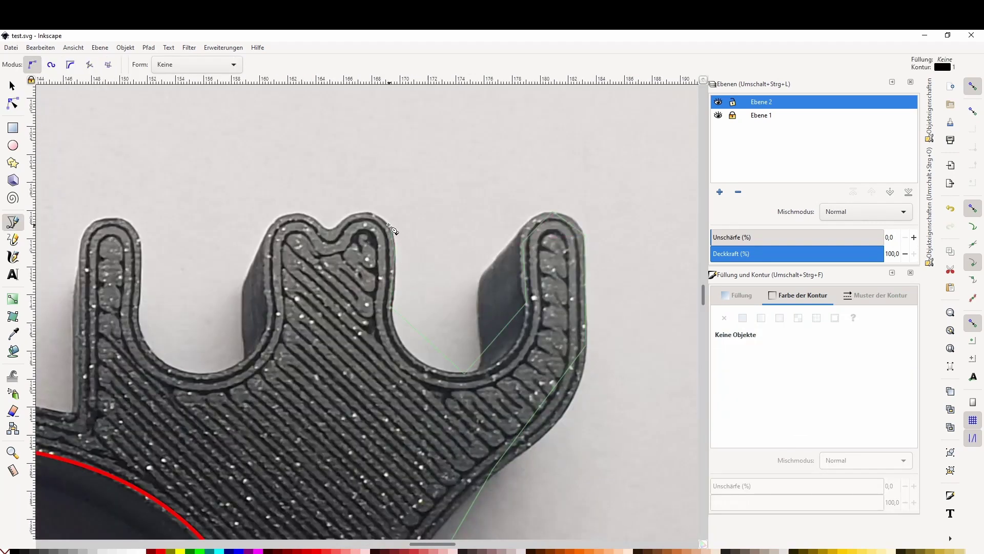
Continue the outer contour path over the double-humped middle prong and through the left slot to the left prong
left_click(389, 225)
left_click(372, 214)
left_click(332, 229)
left_click(296, 214)
left_click(268, 235)
left_click(267, 324)
left_click(208, 374)
left_click(137, 312)
left_click(139, 240)
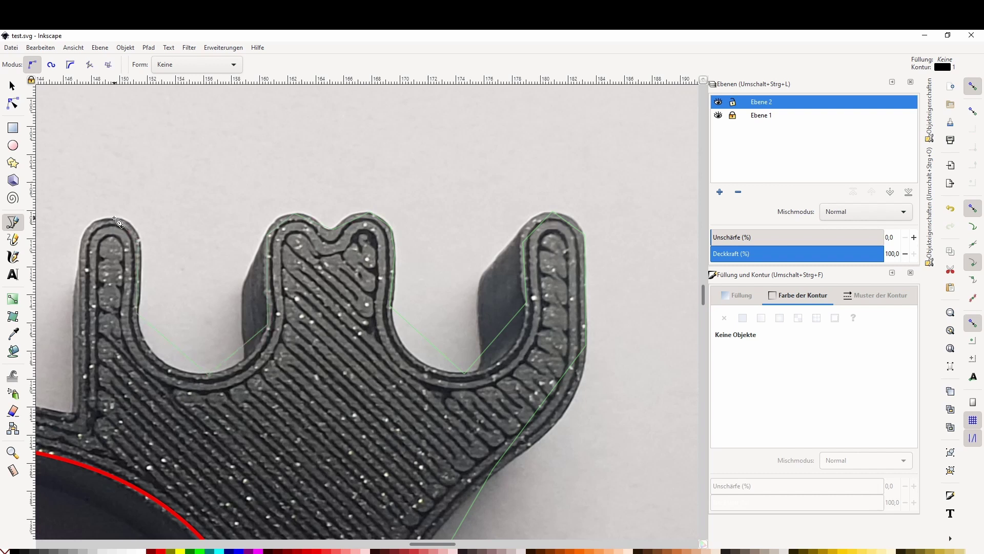
Trace over the left prong and along the ring's upper edge, closing the outer path at its start node
left_click(113, 217)
left_click(78, 412)
left_click_drag(78, 412, 361, 402)
left_click(267, 391)
left_click_drag(37, 386, 297, 358)
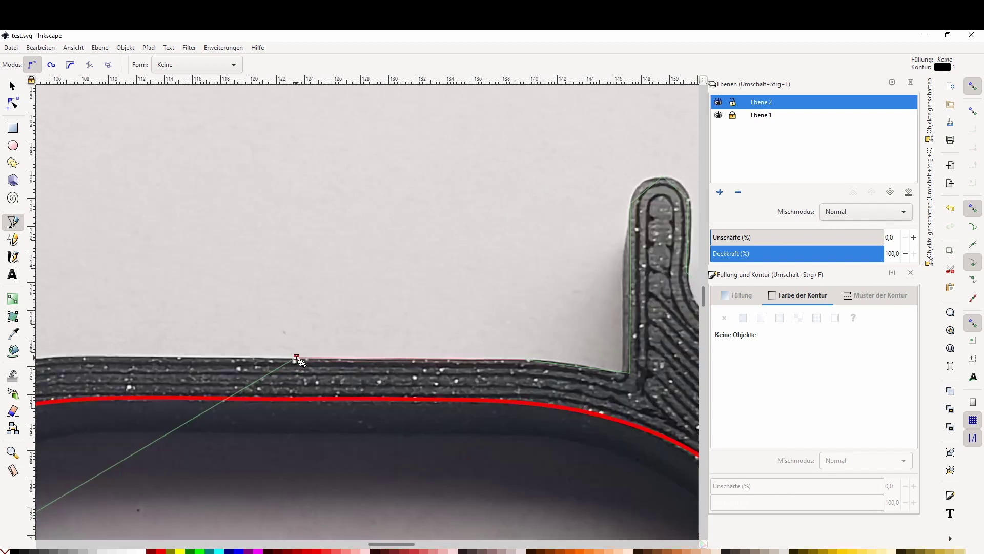
left_click(296, 359)
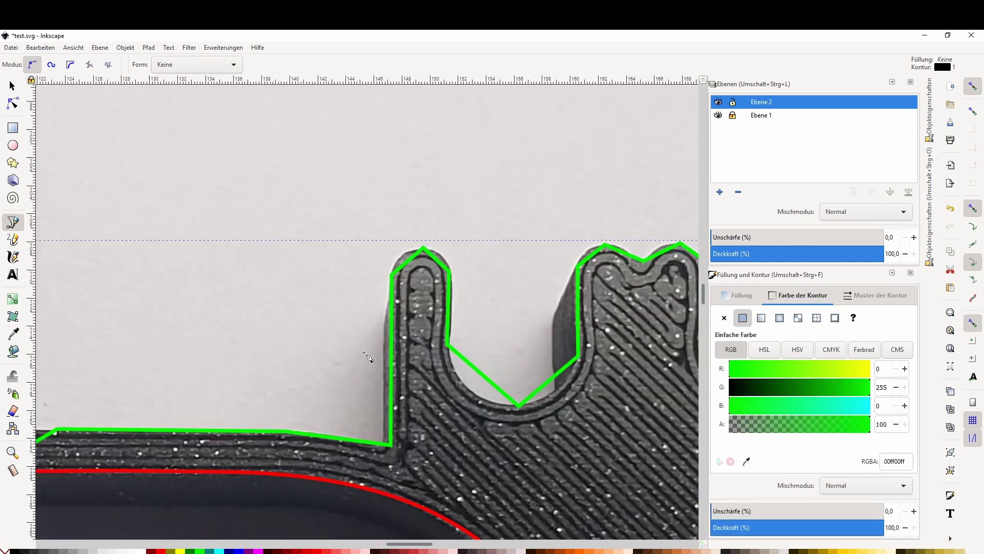
Bend the outer path's segments to round the left prong's tip and the left slot's bottom
left_click(13, 103)
left_click_drag(408, 261, 402, 255)
left_click_drag(437, 259, 442, 254)
left_click_drag(483, 375, 468, 388)
left_click_drag(548, 381, 556, 391)
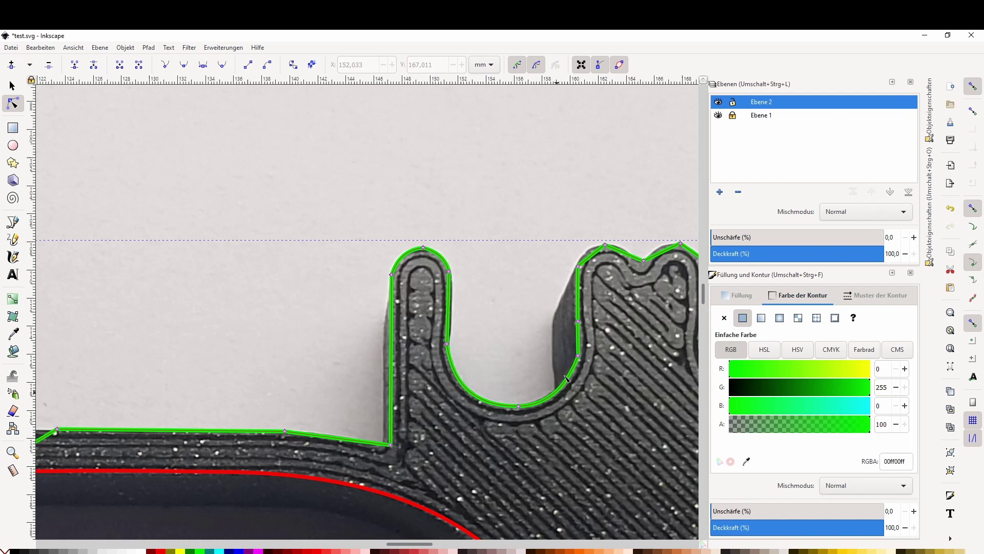
Curve the green path's segments around the middle prong's two humps and adjust its right side
left_click_drag(592, 254, 587, 250)
left_click_drag(624, 252, 624, 249)
left_click_drag(644, 261, 327, 288)
scroll(641, 253, "up", 4)
left_click_drag(433, 311, 433, 285)
left_click_drag(562, 294, 568, 288)
left_click_drag(601, 323, 604, 328)
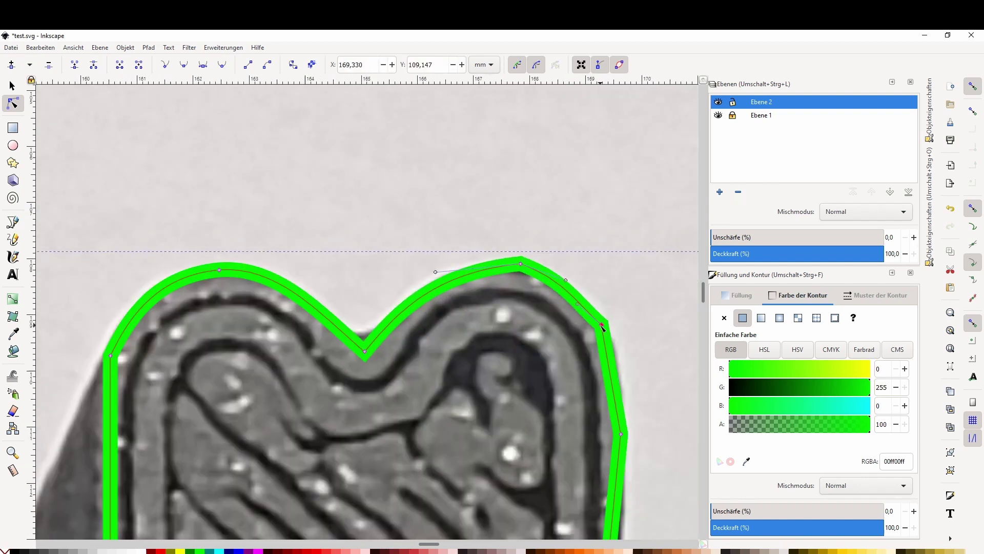
left_click_drag(612, 380, 617, 380)
left_click_drag(615, 390, 522, 152)
Bend the green path's segments to follow the curved bottom of the right slot
left_click_drag(509, 362, 515, 361)
left_click_drag(630, 516, 459, 276)
left_click_drag(459, 277, 390, 362)
left_click_drag(333, 163, 335, 167)
left_click_drag(687, 272, 318, 256)
left_click_drag(411, 260, 453, 297)
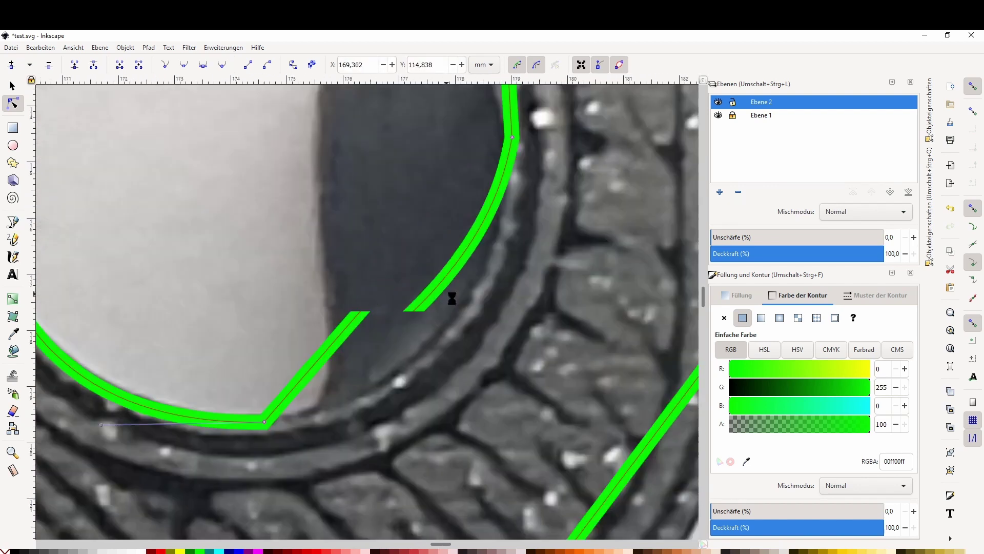
Round the green path at the right prong's tip and bend it along the part's right outer flank
left_click_drag(579, 92, 377, 452)
left_click_drag(478, 232, 490, 216)
scroll(535, 334, "down", 3)
left_click_drag(534, 435, 446, 185)
left_click_drag(382, 287, 401, 310)
left_click_drag(364, 403, 544, 160)
left_click_drag(377, 330, 348, 311)
Add nodes to the green path on the ring's lower-right side and fit it to the outer edge
left_click_drag(348, 427, 312, 308)
scroll(313, 308, "down", 4)
scroll(128, 462, "up", 3)
left_click_drag(362, 237, 310, 502)
double_click(407, 321)
left_click_drag(407, 321, 489, 133)
double_click(384, 303)
left_click_drag(384, 304, 393, 310)
double_click(237, 395)
left_click_drag(238, 395, 241, 405)
scroll(103, 123, "down", 1)
left_click_drag(62, 118, 464, 271)
scroll(538, 295, "down", 1)
key("ctrl+z")
double_click(534, 237)
key("ctrl+z")
Bend the green path's lower-left segment and refine it to follow the ring's outer edge
left_click_drag(525, 294, 320, 333)
scroll(320, 333, "up", 2)
left_click_drag(163, 176, 323, 199)
scroll(323, 199, "up", 2)
left_click_drag(228, 294, 219, 319)
scroll(299, 307, "up", 1)
left_click_drag(229, 259, 212, 478)
left_click_drag(359, 282, 377, 248)
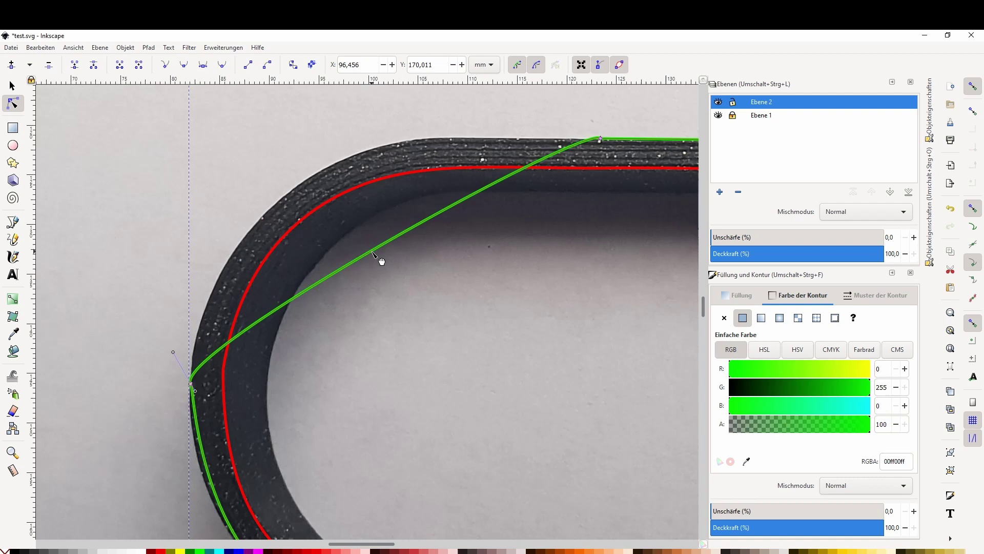
Add nodes to the green path's upper-left segment and bend it along the ring's outer edge
double_click(377, 247)
left_click_drag(277, 311, 260, 257)
left_click_drag(378, 247, 299, 185)
left_click_drag(229, 290, 217, 285)
double_click(393, 146)
left_click_drag(541, 132, 543, 139)
Add another node on the green path's left side and fine-tune the curve to the ring's outer edge
scroll(204, 409, "down", 2)
left_click_drag(204, 409, 200, 419)
double_click(212, 259)
left_click_drag(212, 259, 209, 258)
left_click_drag(418, 101, 426, 100)
scroll(434, 116, "down", 10)
scroll(459, 359, "up", 3)
scroll(211, 395, "down", 7)
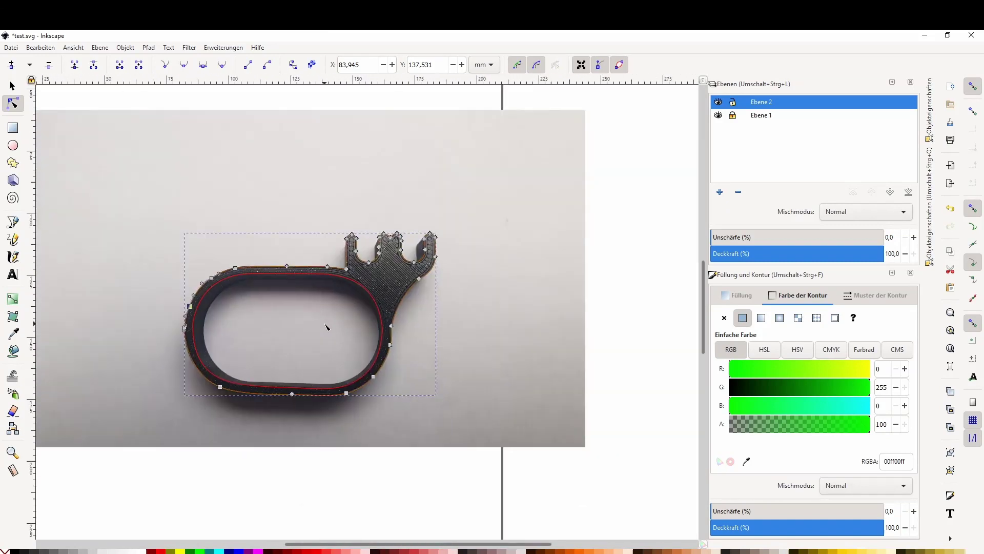
Adjust the green path's node where the ring's right side meets the part's outer flank
scroll(285, 328, "up", 2)
left_click(718, 115)
left_click(718, 115)
scroll(563, 358, "up", 5)
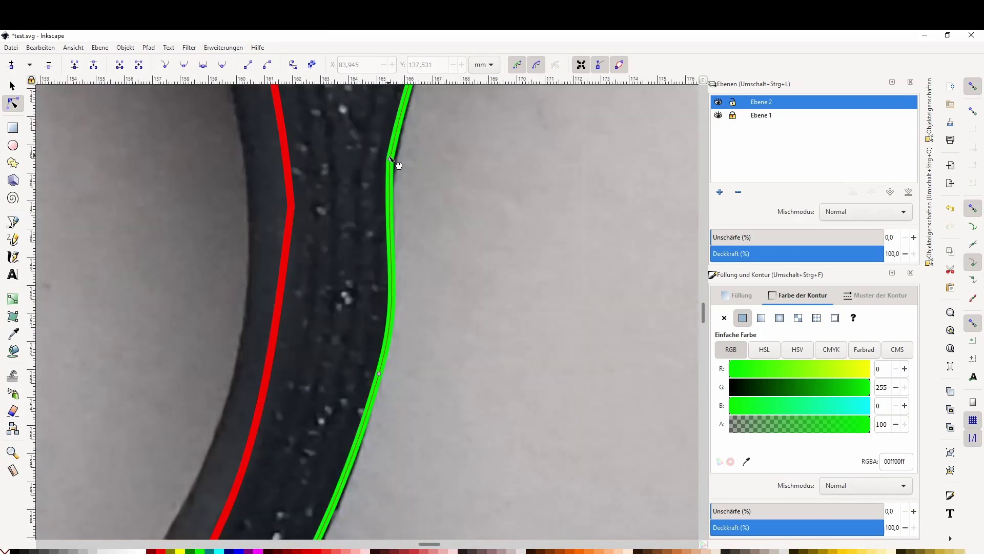
left_click_drag(392, 162, 393, 168)
key("ctrl+z")
scroll(515, 238, "up", 3)
scroll(514, 238, "down", 1)
left_click_drag(429, 265, 431, 276)
scroll(497, 243, "up", 3)
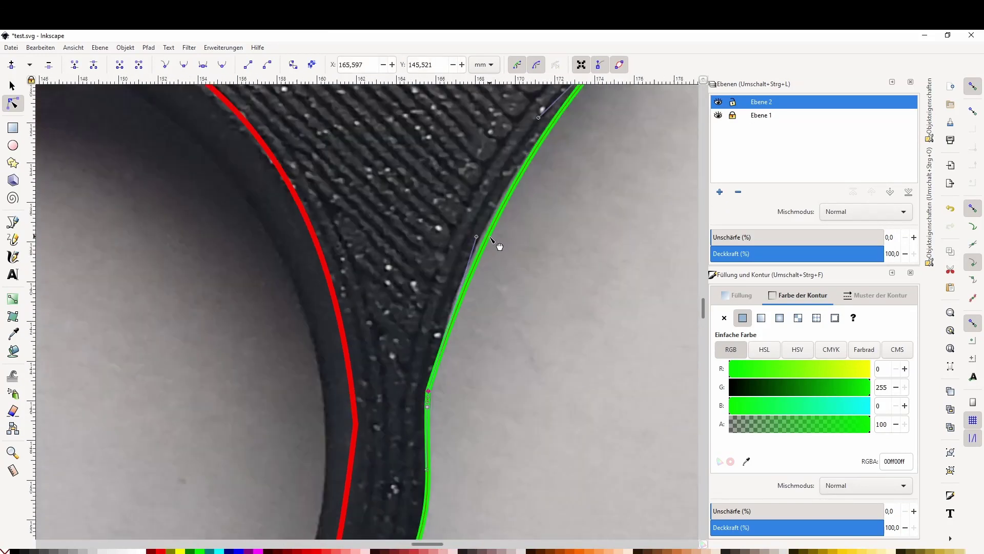
Hide the photo layer Ebene 1 to inspect both outlines on their own, and show it again
scroll(533, 240, "down", 4)
left_click(718, 115)
left_click(611, 323)
scroll(444, 438, "up", 1)
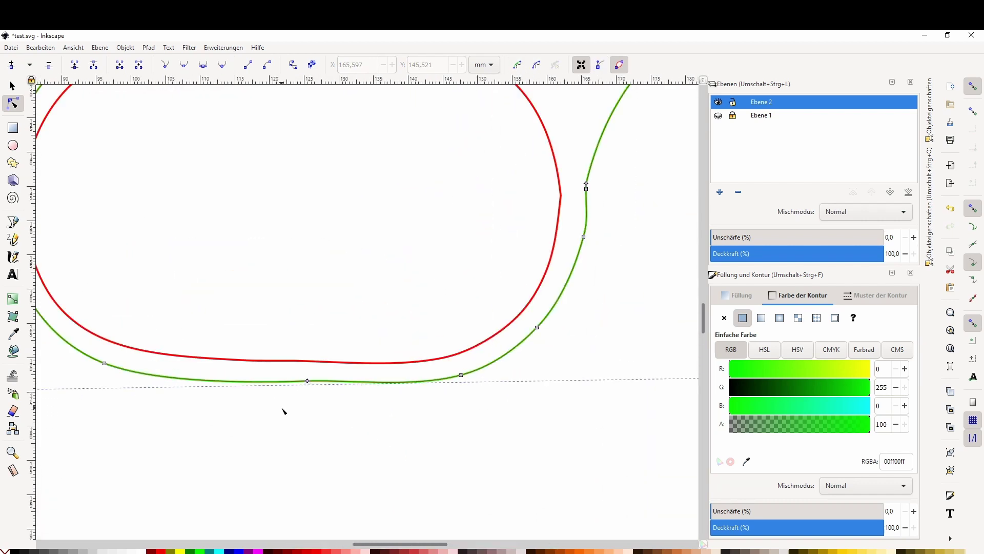
scroll(283, 411, "down", 1)
left_click(718, 116)
scroll(395, 366, "down", 1)
scroll(269, 213, "up", 1)
Save the drawing under its existing file name
left_click(11, 48)
left_click(37, 121)
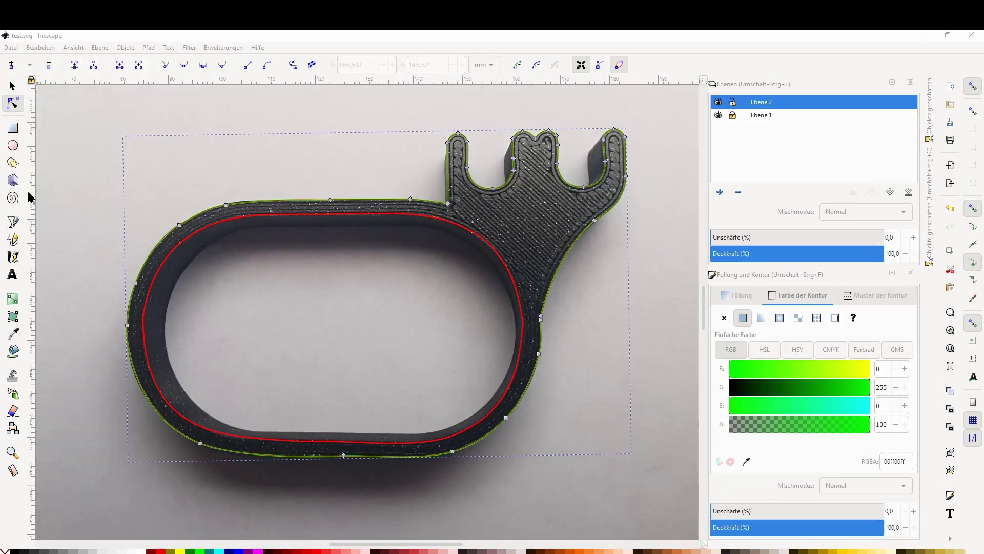
left_click(11, 47)
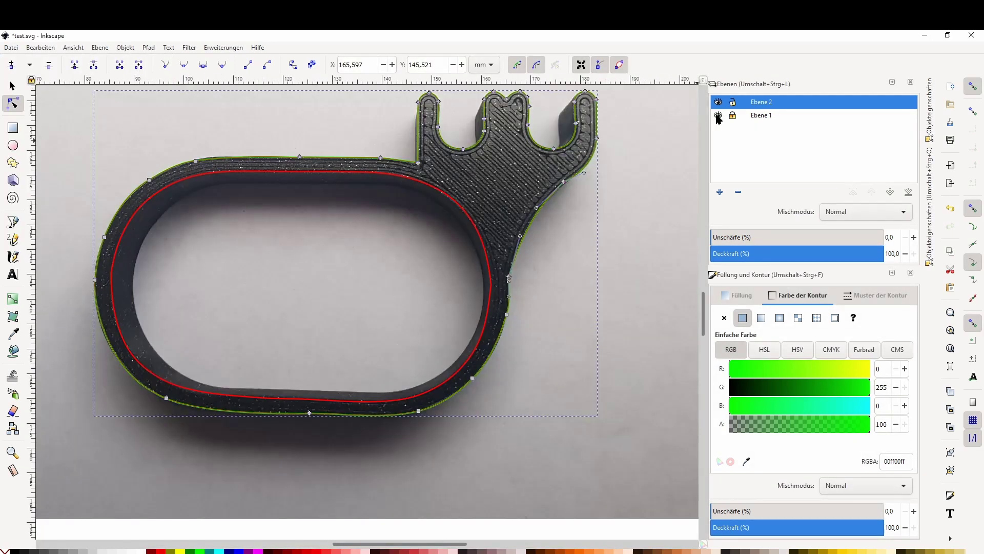
Hide the photo layer Ebene 1 and add a new layer Ebene 3 above the current one
left_click(718, 116)
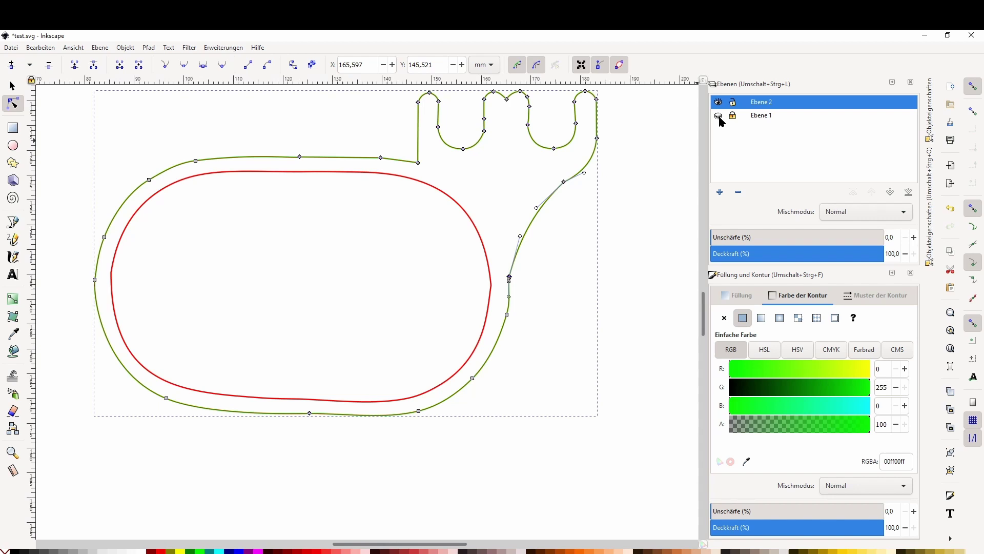
key("ctrl+z")
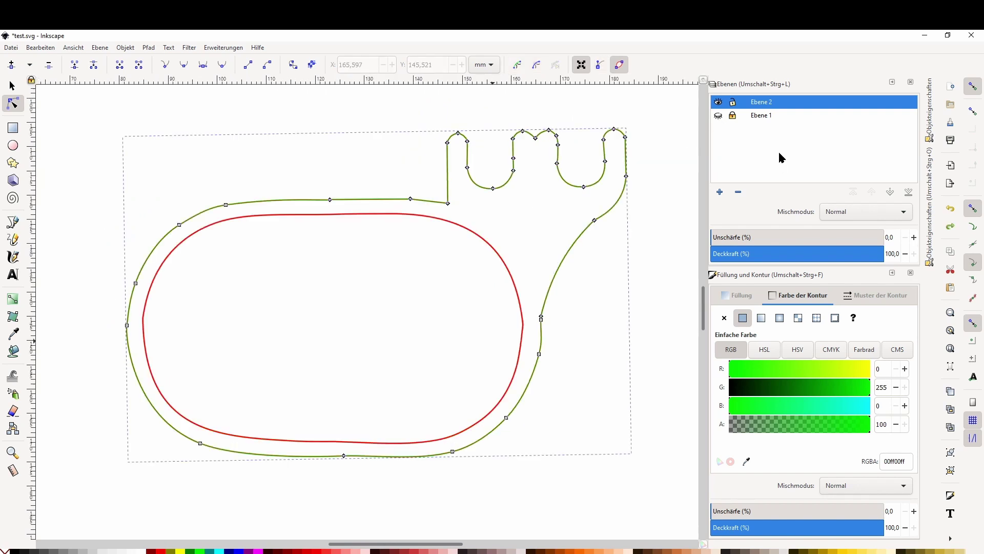
left_click(721, 193)
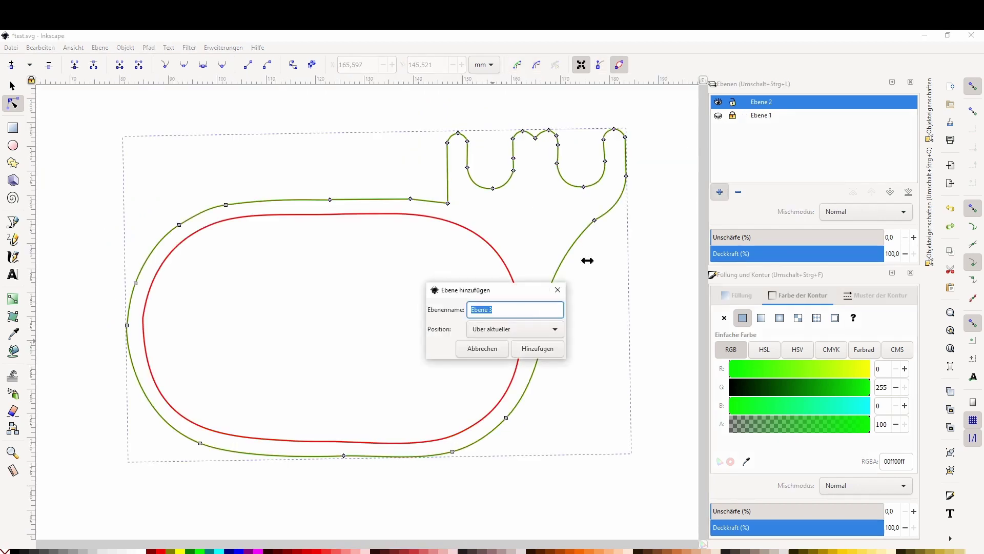
left_click(524, 350)
Move the red inner path to the layer Ebene 3 and deselect it
left_click(510, 390)
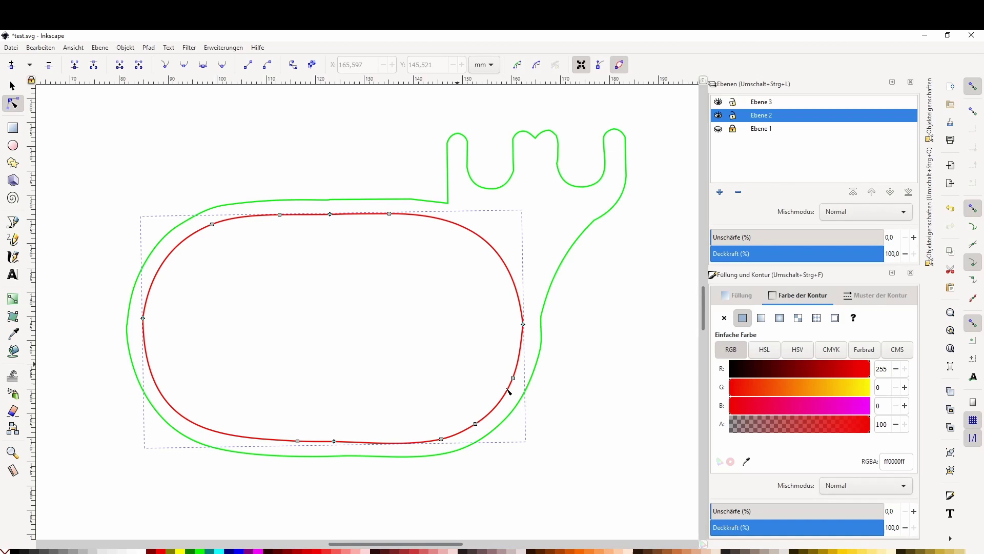
right_click(480, 362)
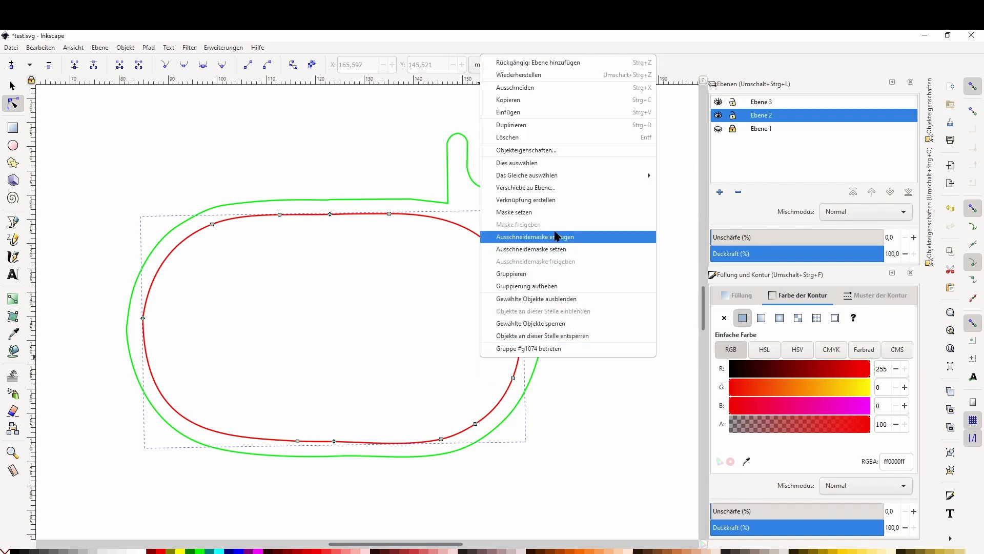
left_click(548, 189)
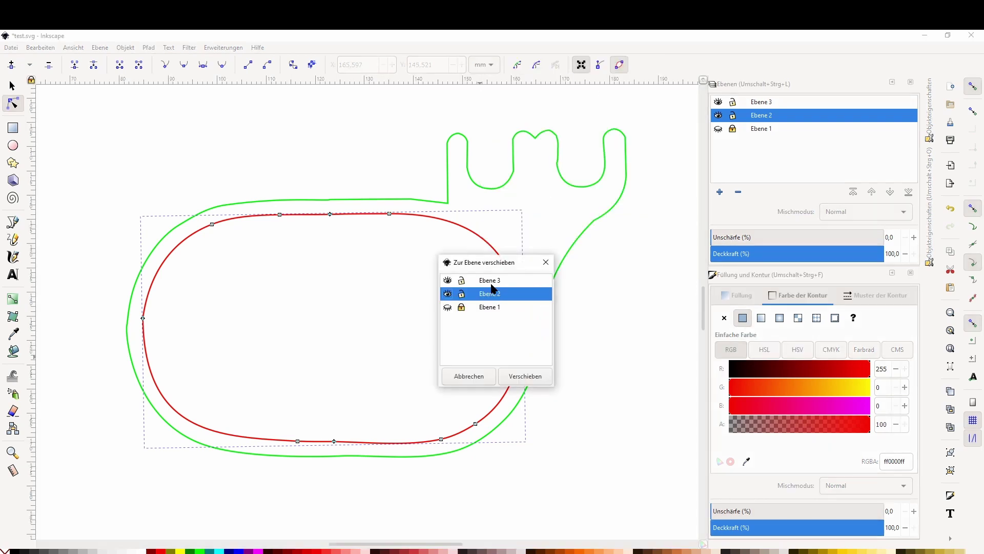
left_click(491, 285)
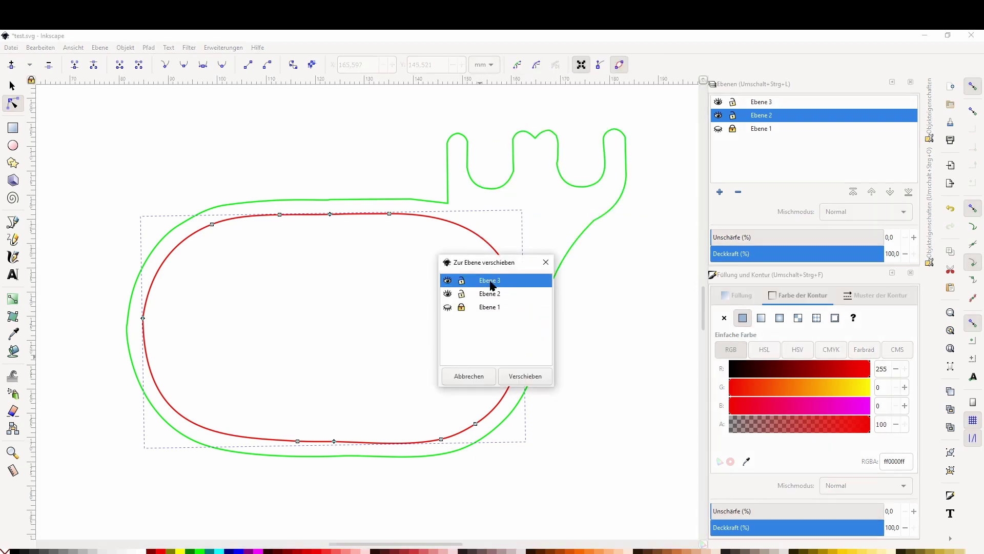
left_click(524, 377)
left_click(591, 321)
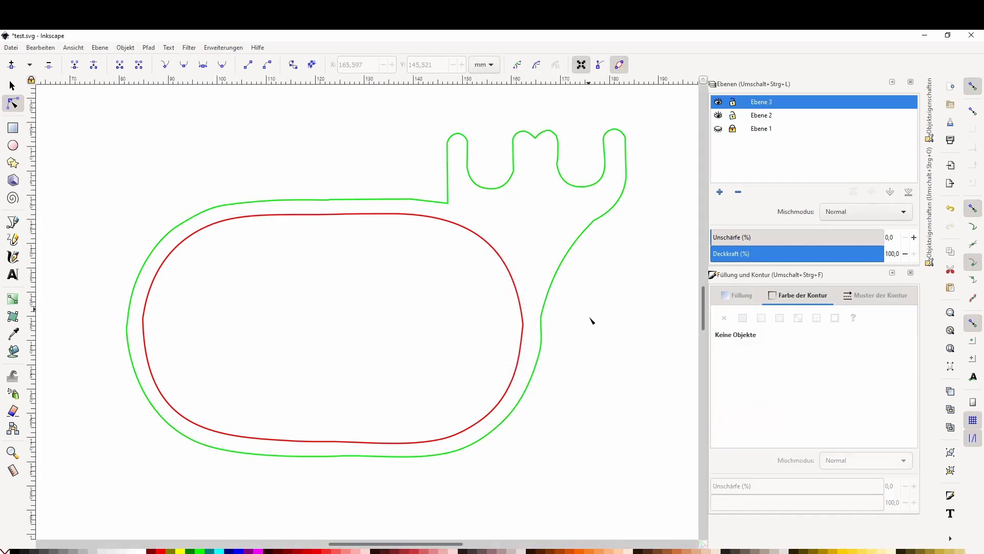
Fill the part black between the green outer contour and the red inner opening, and save the drawing
left_click(564, 262)
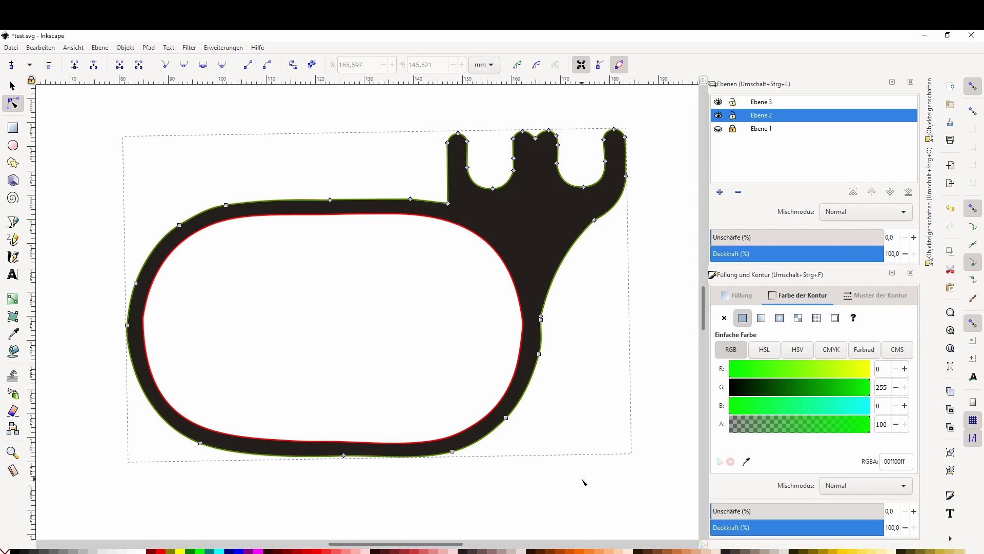
left_click(766, 103)
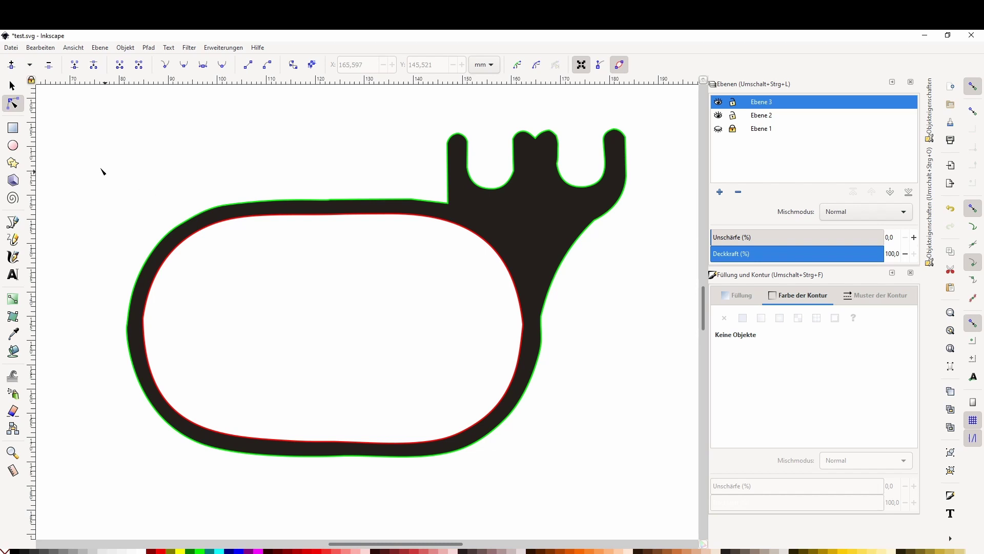
left_click(13, 48)
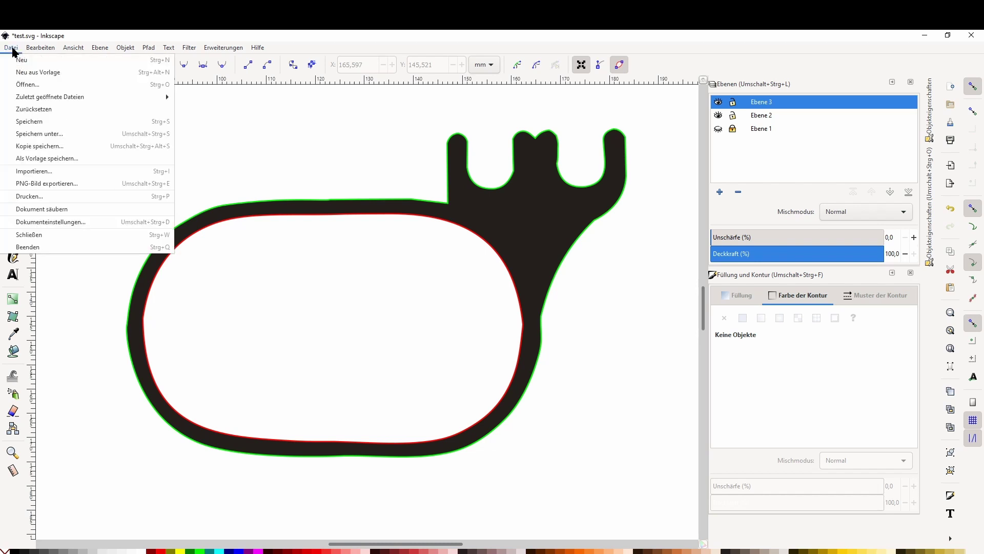
left_click(60, 124)
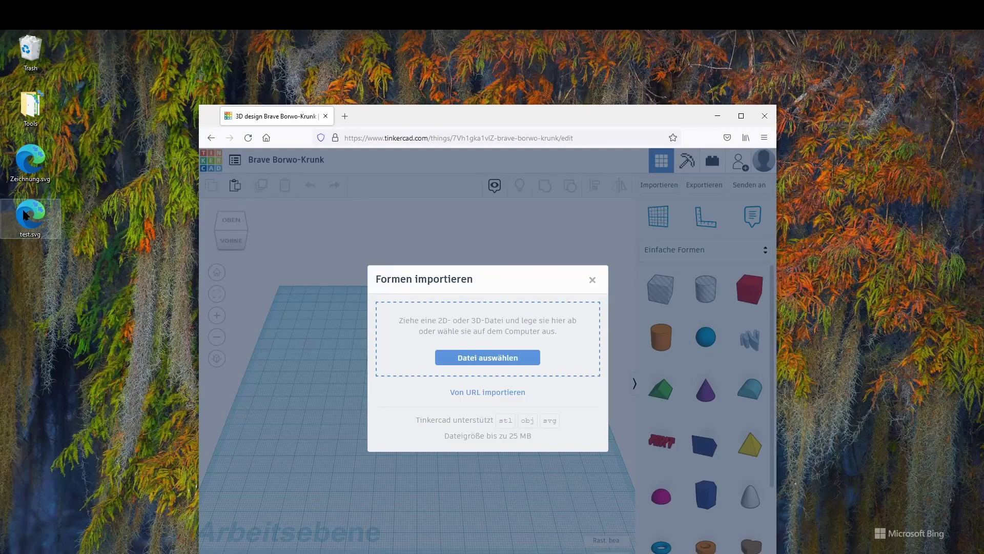
Switch to Tinkercad, import test.svg at 100 % scale centred on the artboard, and maximize the browser window
left_click_drag(30, 215, 459, 336)
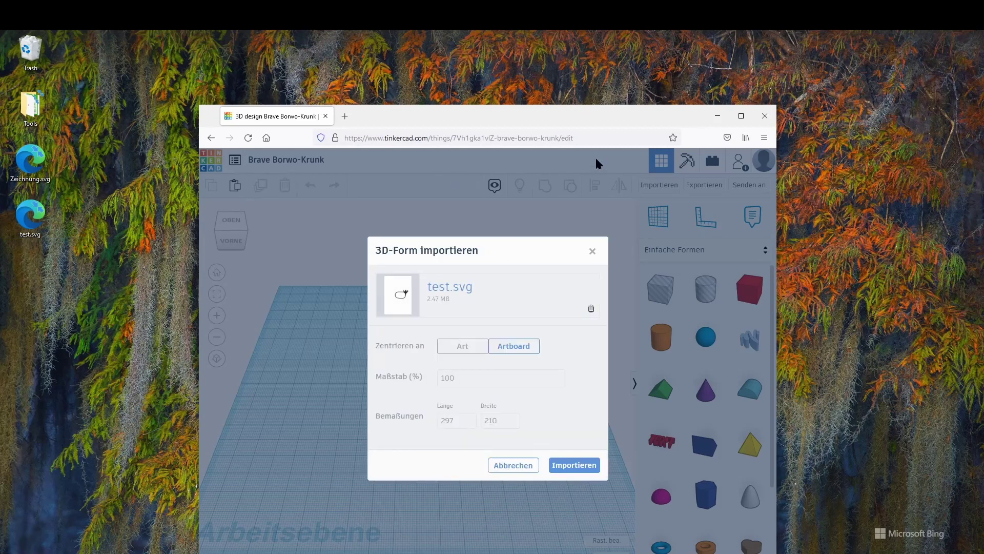
left_click(575, 465)
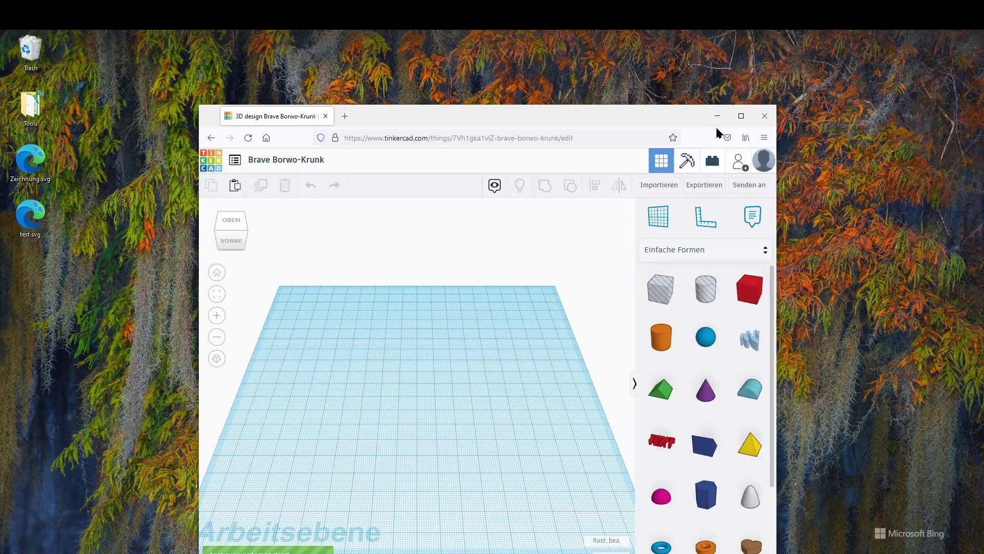
left_click(742, 115)
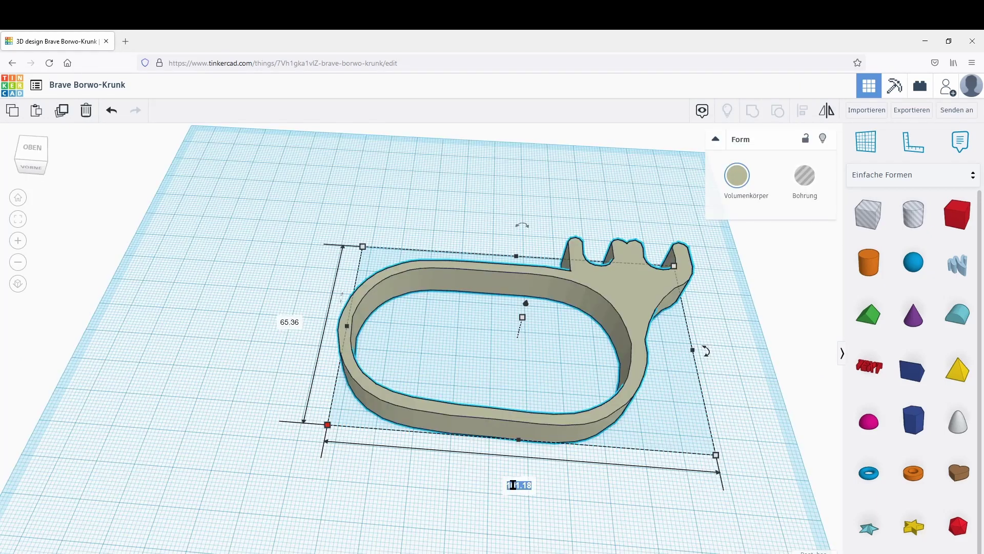
Set the imported shape's footprint to 57 mm long and 37 mm wide
type("57")
key("Return")
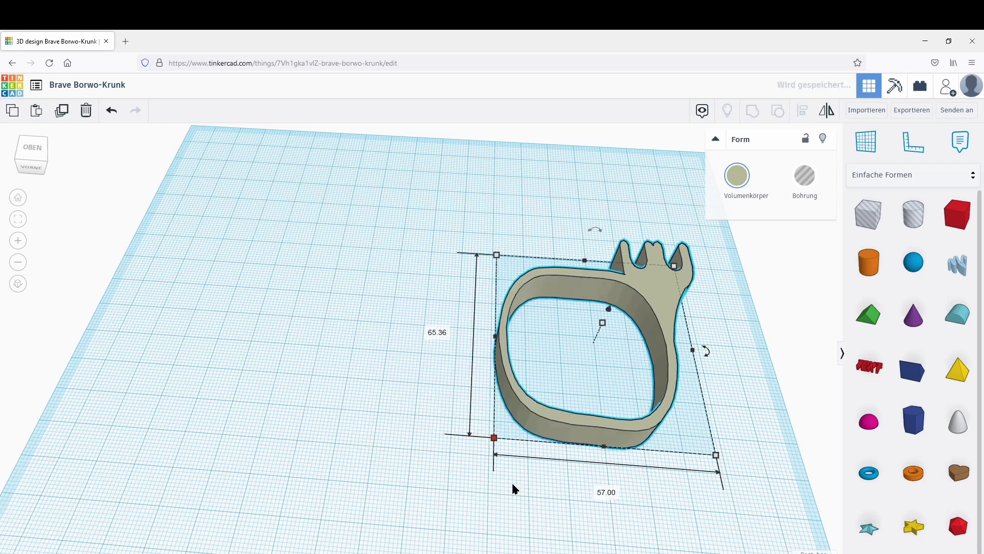
left_click(440, 333)
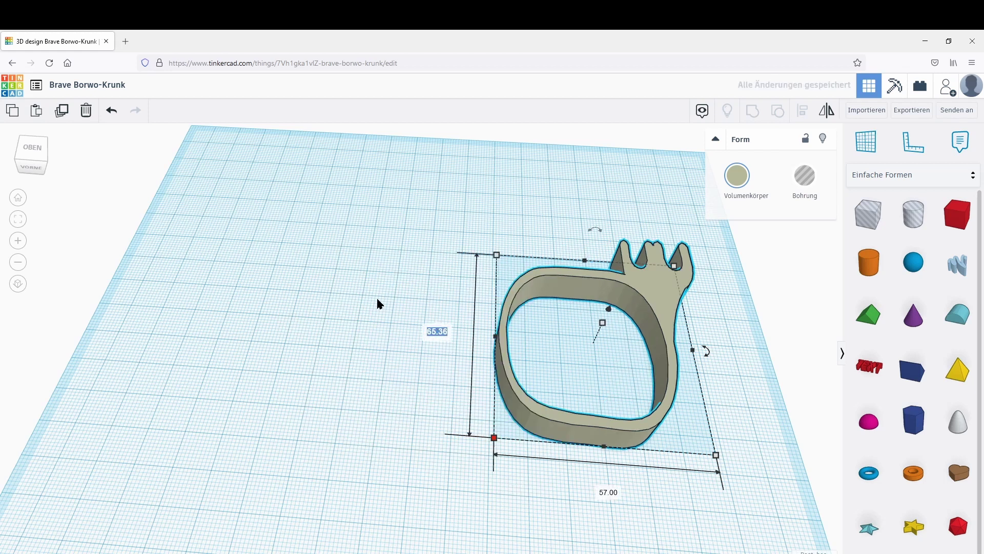
type("37")
key("Return")
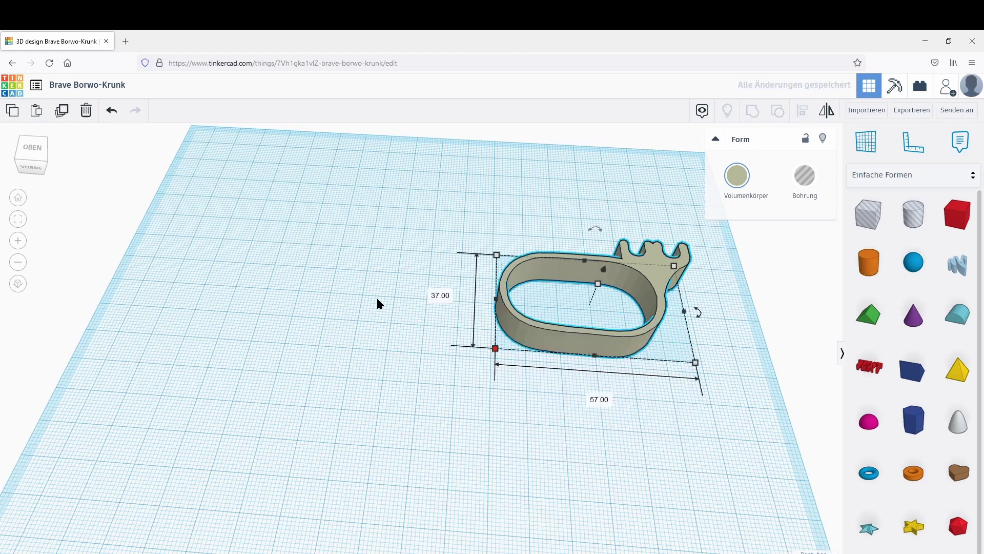
Check the shape's height from a front view and rename the design as test jpg to svg
left_click_drag(615, 442, 603, 327)
left_click_drag(673, 325, 659, 340)
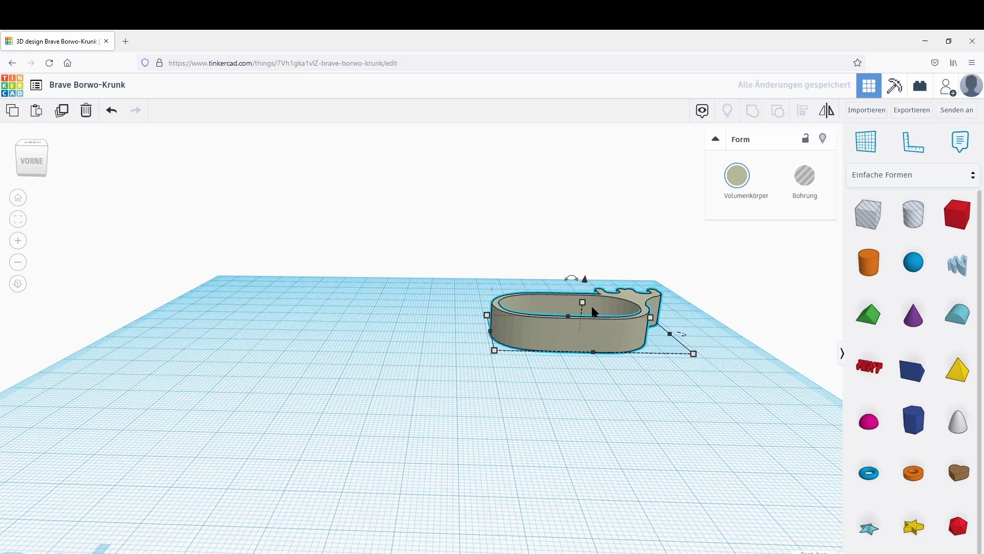
left_click(583, 302)
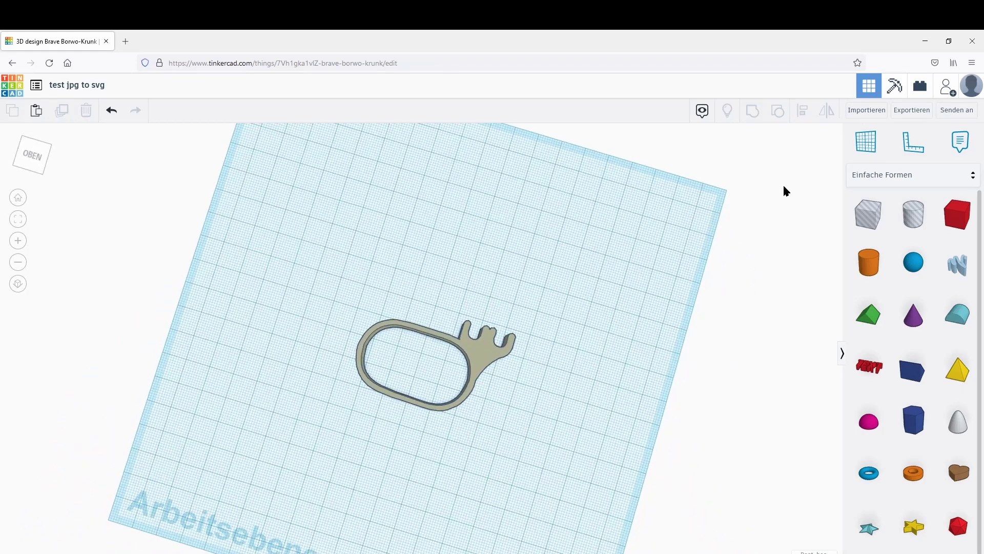
Export all objects in the design as an STL file for 3D printing
left_click(896, 114)
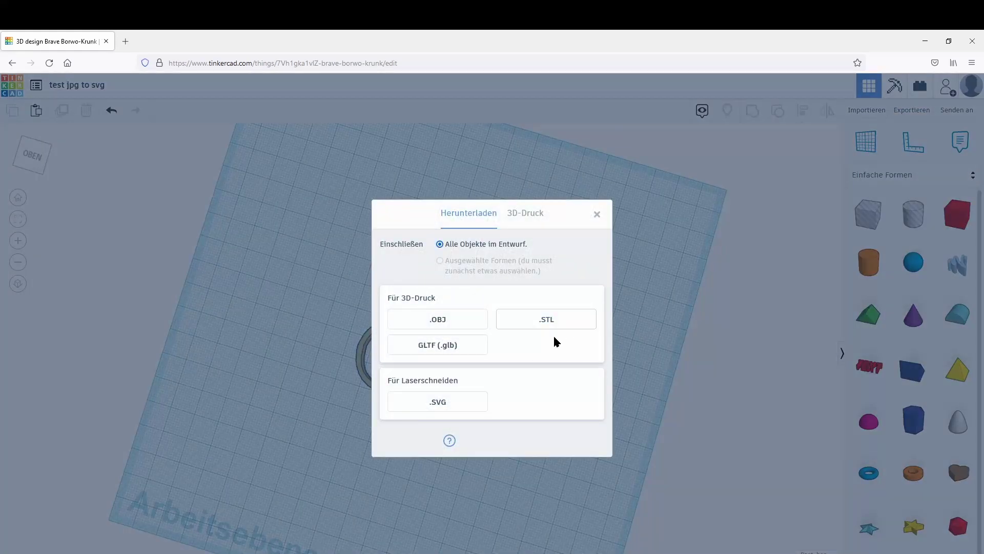
left_click(561, 325)
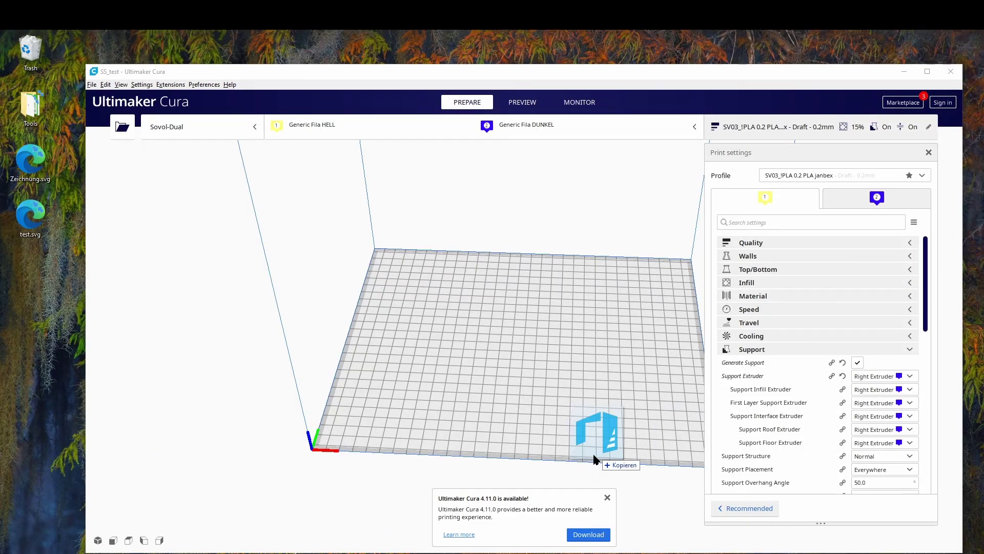
Save the exported STL file, switch to Ultimaker Cura with the model loaded, and maximize its window
left_click_drag(600, 428, 552, 390)
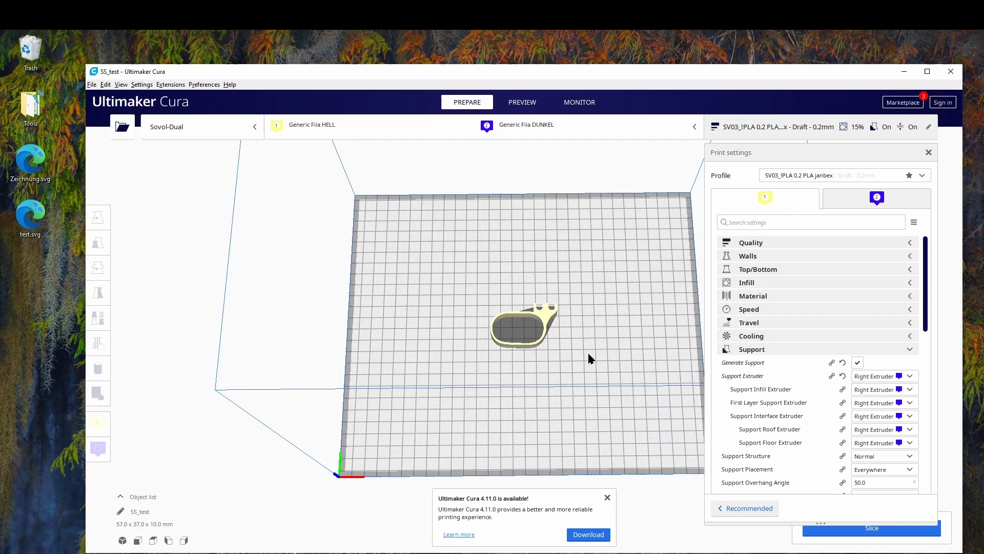
scroll(611, 341, "up", 5)
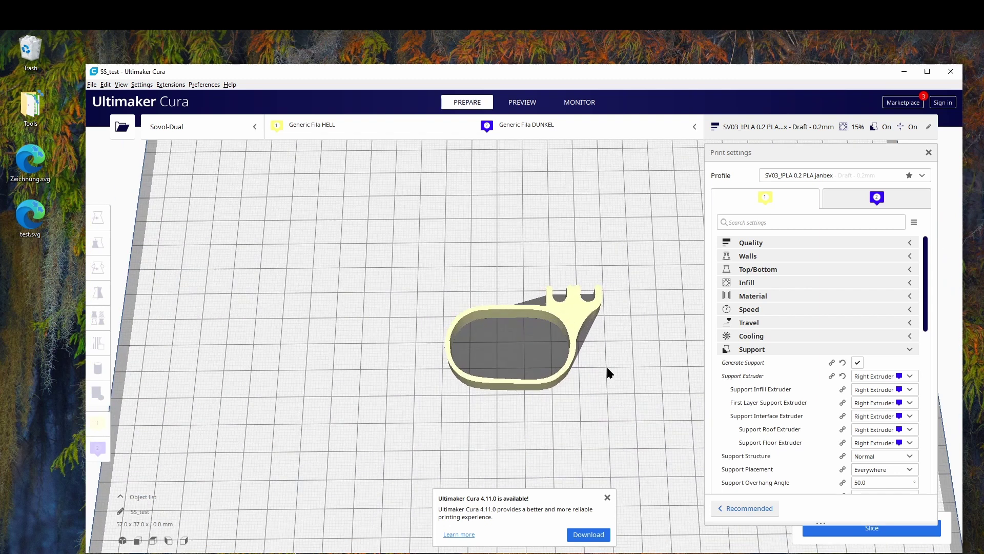
key("super+Up")
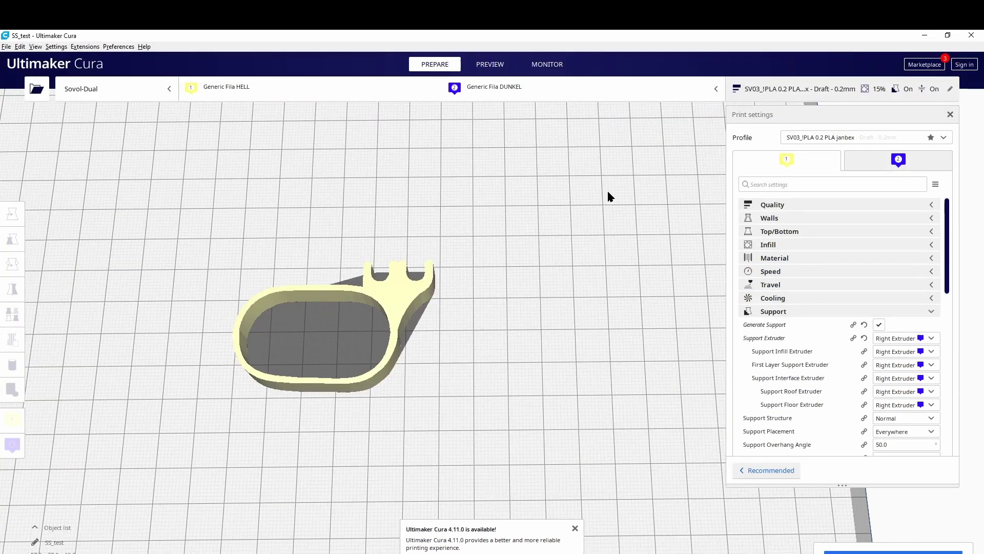